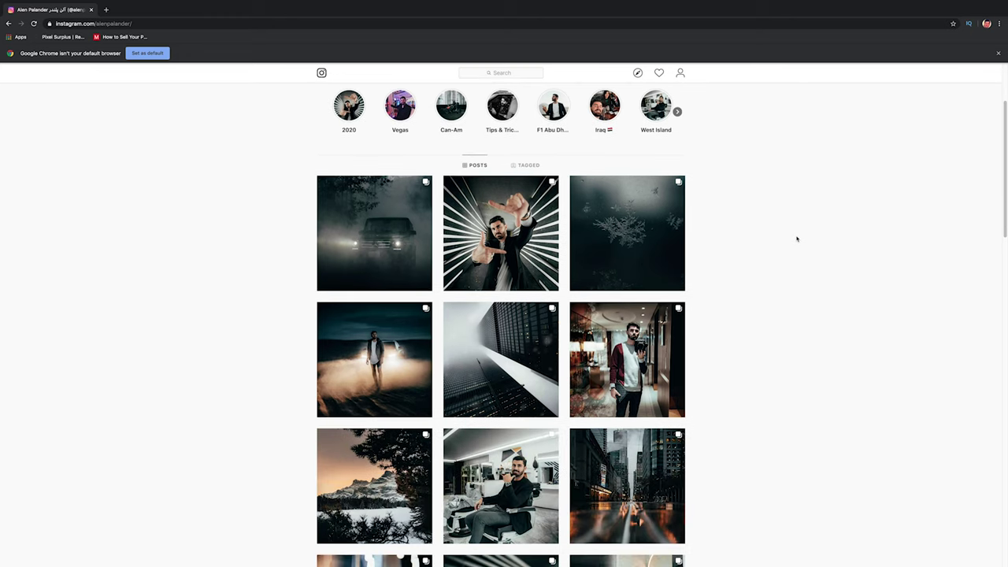
- Scroll down the photographer's Instagram grid to the older car and forest posts
{"action": "scroll", "coordinate": [797, 238], "scroll_direction": "down", "scroll_amount": 3}
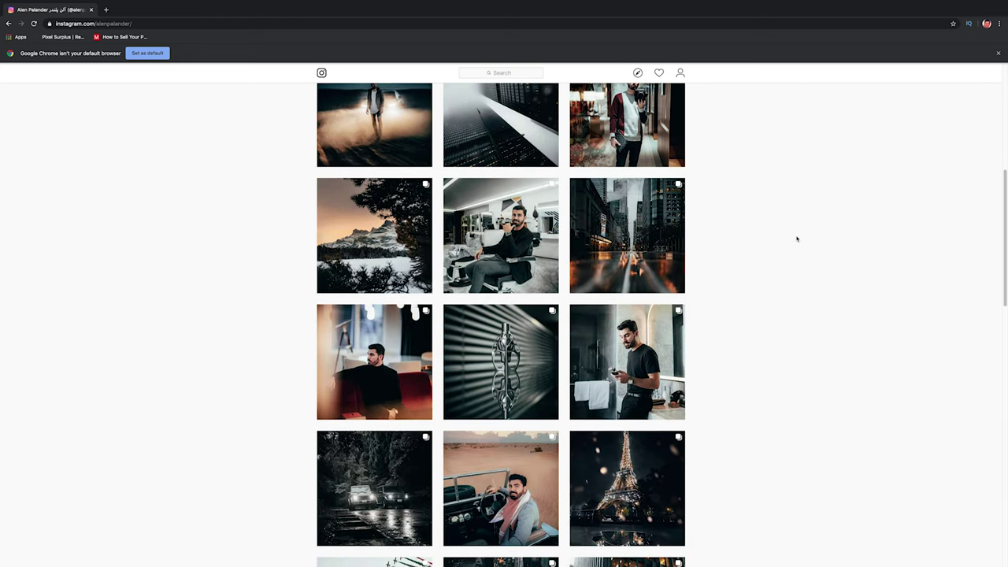
{"action": "scroll", "coordinate": [796, 238], "scroll_direction": "down", "scroll_amount": 3}
{"action": "scroll", "coordinate": [797, 238], "scroll_direction": "down", "scroll_amount": 4}
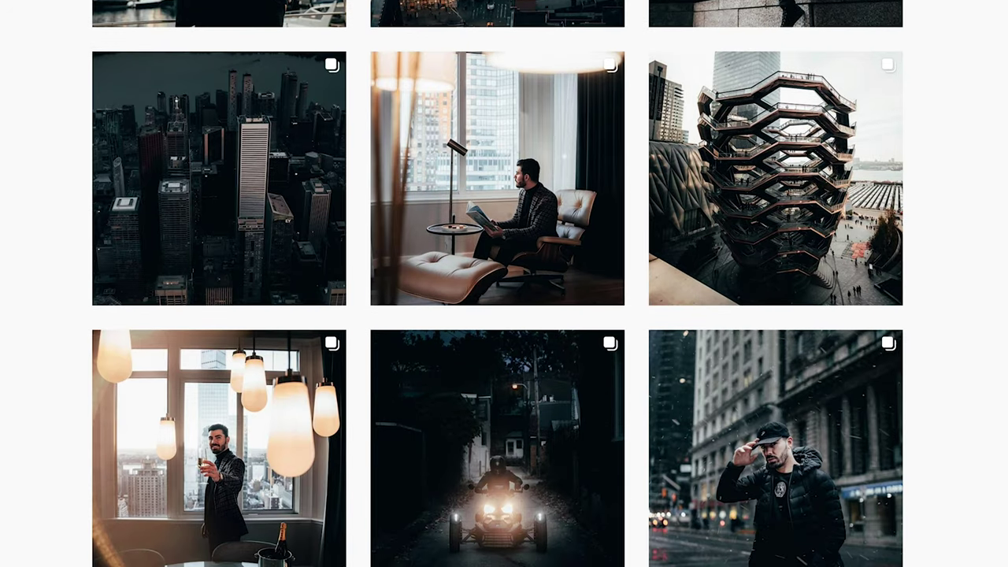
{"action": "scroll", "coordinate": [498, 284], "scroll_direction": "down", "scroll_amount": 3}
{"action": "scroll", "coordinate": [497, 283], "scroll_direction": "down", "scroll_amount": 2}
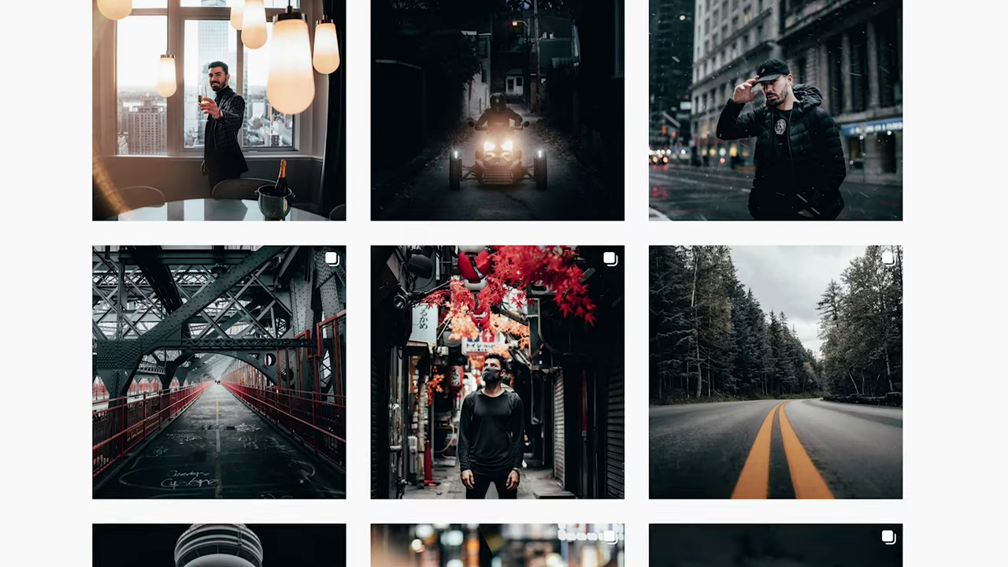
{"action": "scroll", "coordinate": [498, 284], "scroll_direction": "down", "scroll_amount": 3}
{"action": "scroll", "coordinate": [498, 283], "scroll_direction": "down", "scroll_amount": 6}
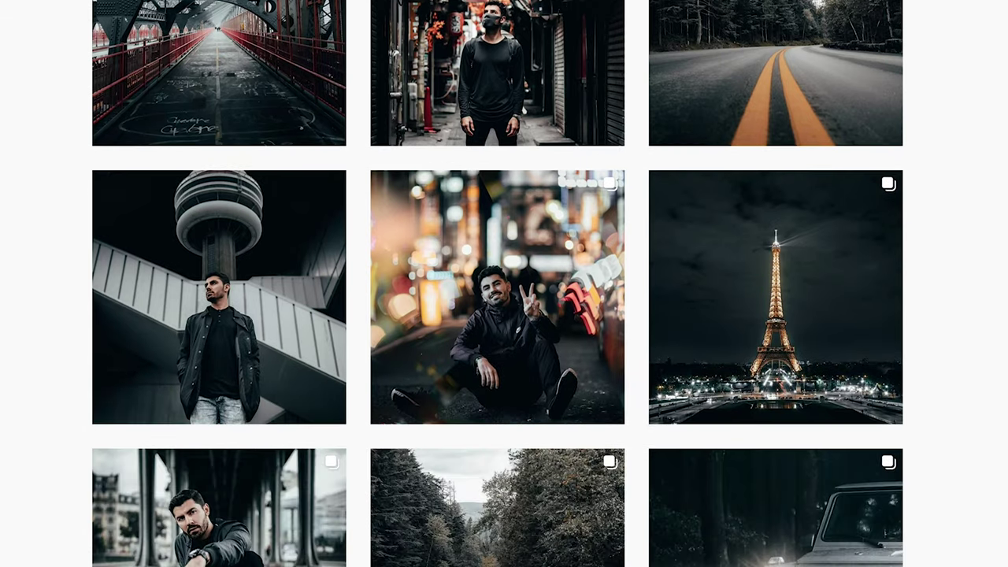
{"action": "scroll", "coordinate": [497, 283], "scroll_direction": "down", "scroll_amount": 4}
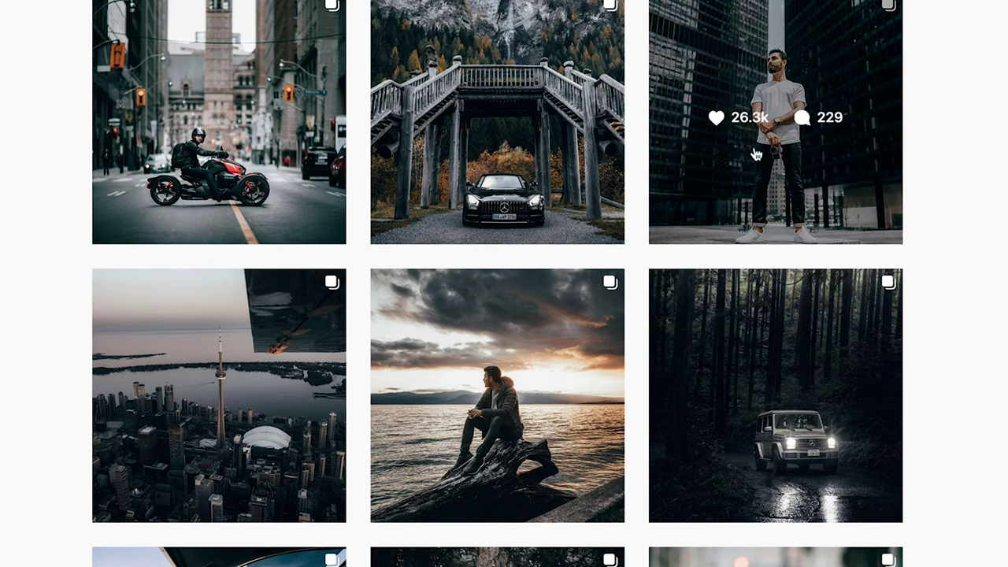
- Open the black-car-under-wooden-stairs post and page through every carousel image to the sunset truck shots
{"action": "left_click", "coordinate": [495, 68]}
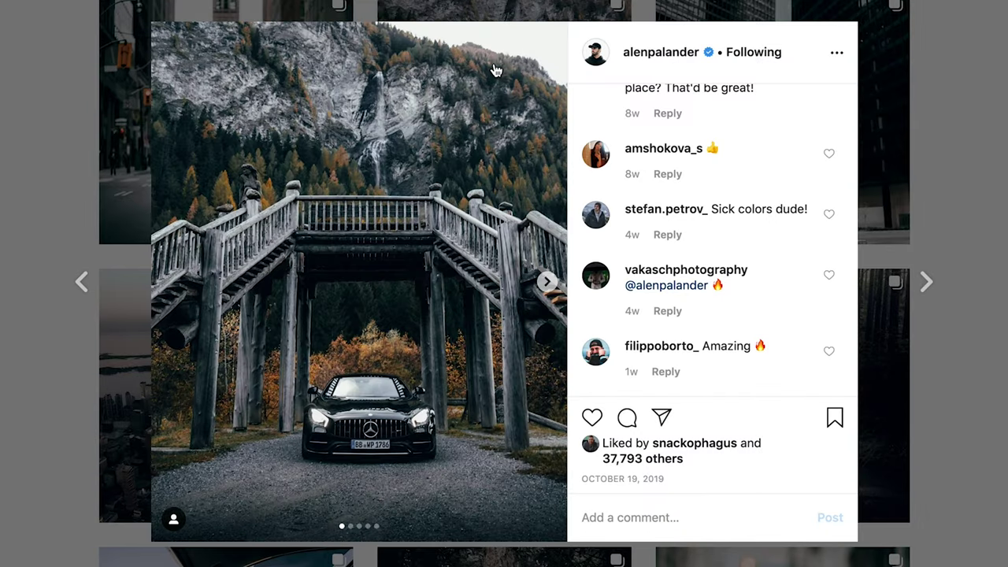
{"action": "left_click", "coordinate": [547, 282]}
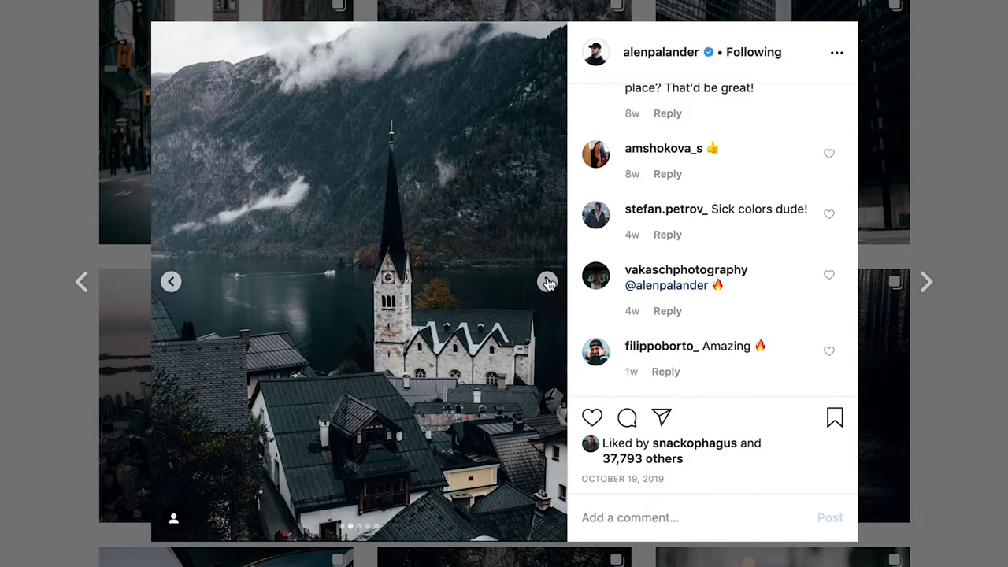
{"action": "left_click", "coordinate": [547, 282]}
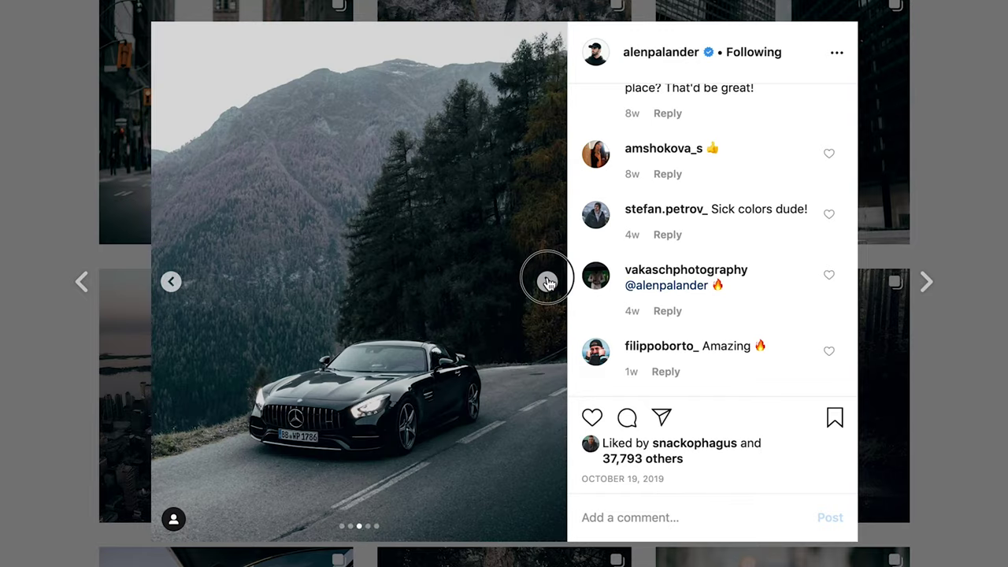
{"action": "left_click", "coordinate": [547, 282]}
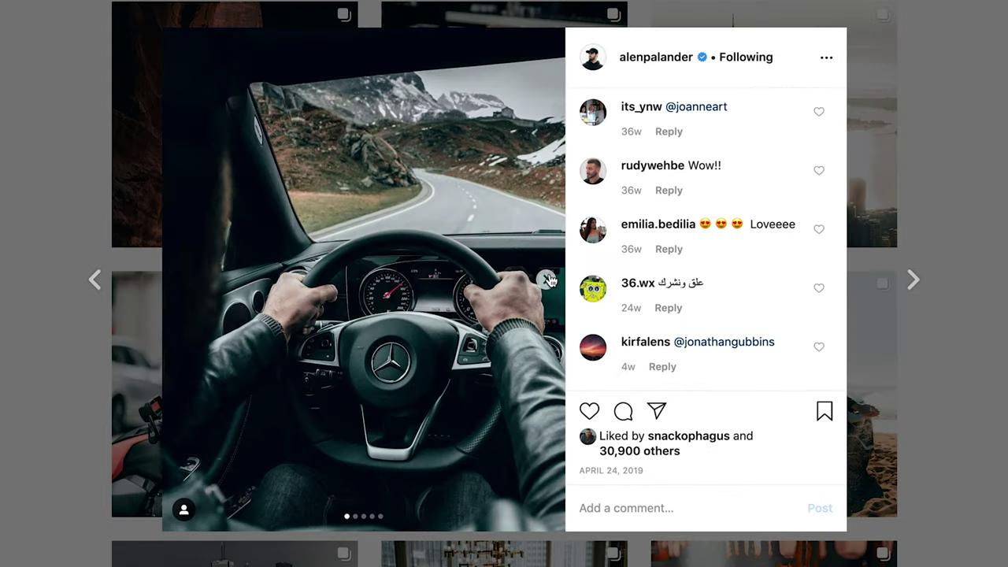
{"action": "left_click", "coordinate": [547, 280]}
{"action": "left_click", "coordinate": [547, 280]}
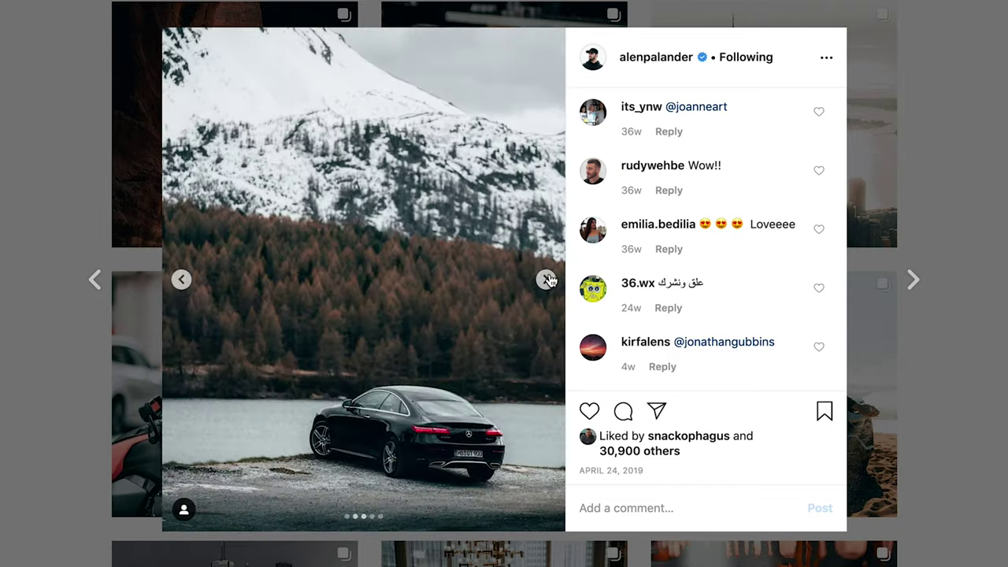
{"action": "left_click", "coordinate": [547, 280]}
{"action": "left_click", "coordinate": [547, 281]}
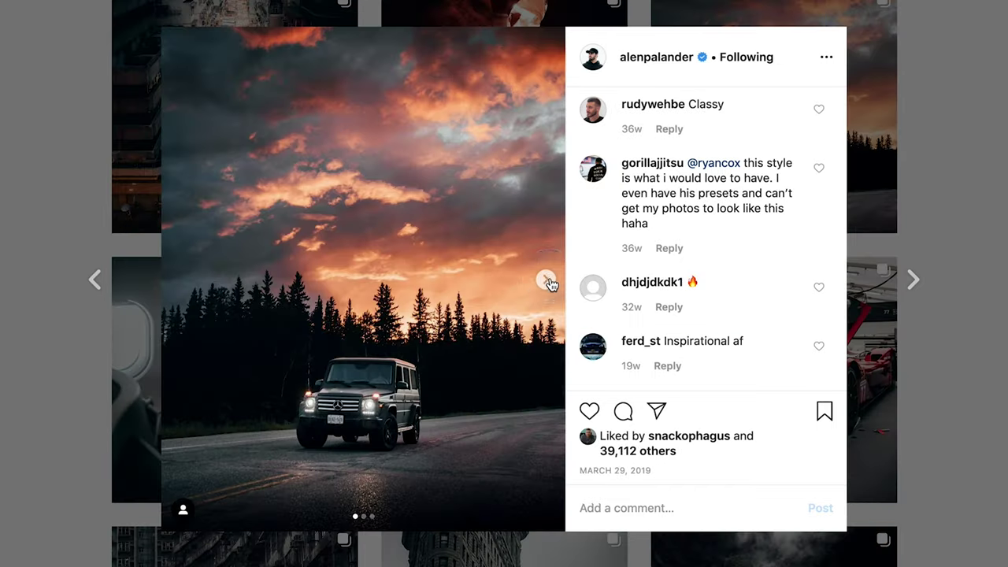
{"action": "left_click", "coordinate": [548, 280]}
{"action": "left_click", "coordinate": [547, 280]}
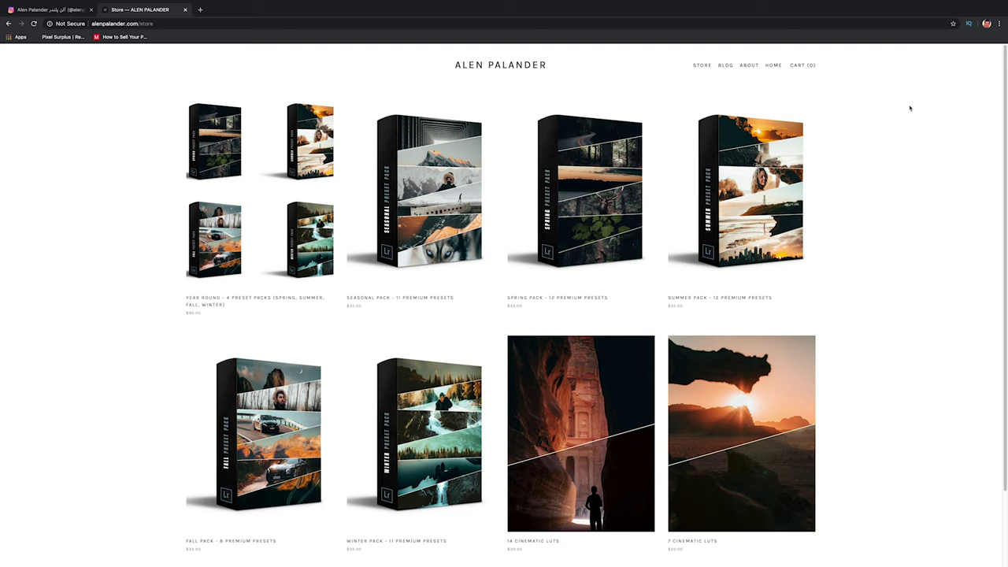
- Open the Spring Pack - 12 Premium Presets product page and scroll through its description
{"action": "left_click", "coordinate": [605, 175]}
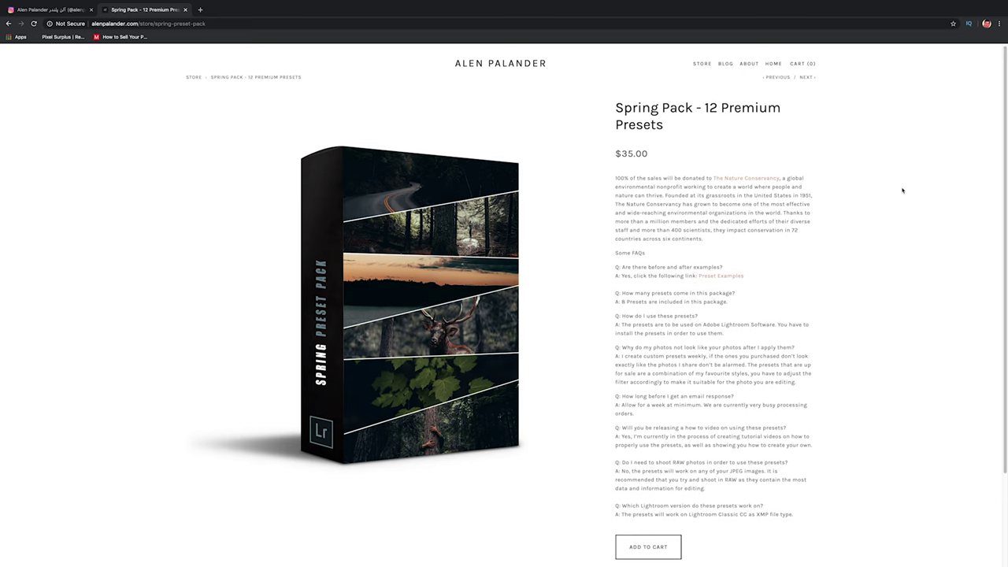
{"action": "scroll", "coordinate": [902, 190], "scroll_direction": "down", "scroll_amount": 2}
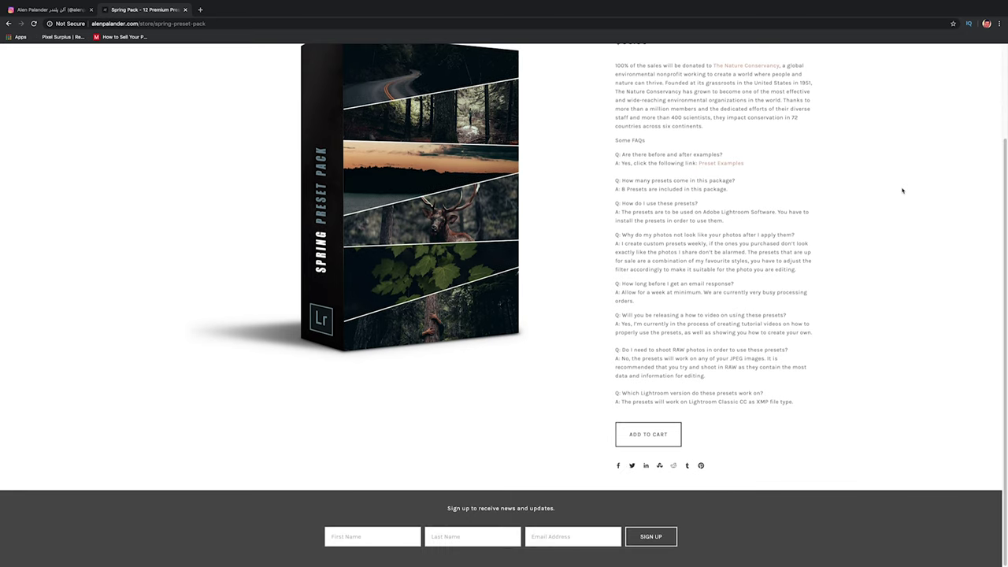
{"action": "scroll", "coordinate": [902, 190], "scroll_direction": "up", "scroll_amount": 2}
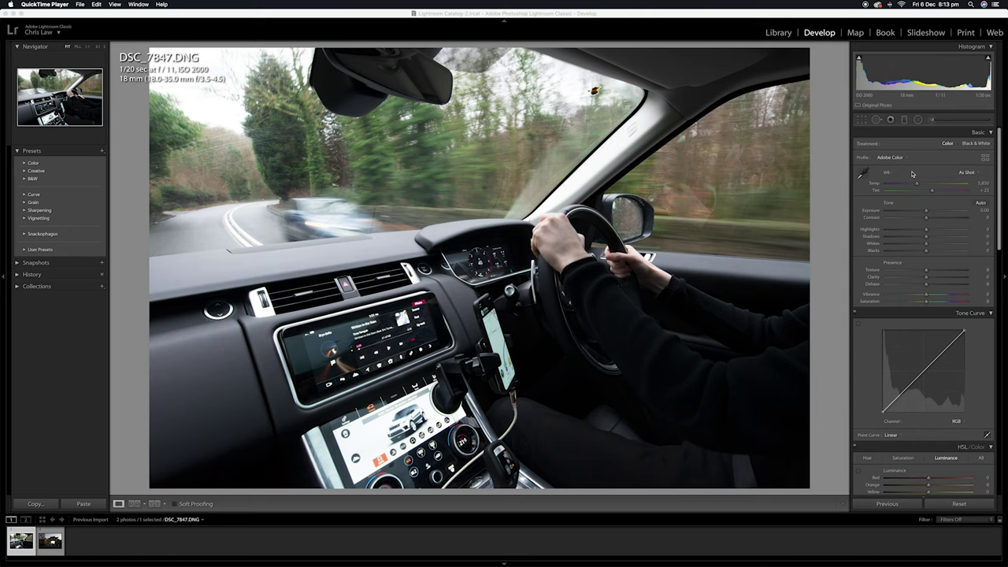
- Set Temp to 7,600 and Tint to -8, then nudge Exposure up to about +0.30
{"action": "left_click", "coordinate": [979, 183]}
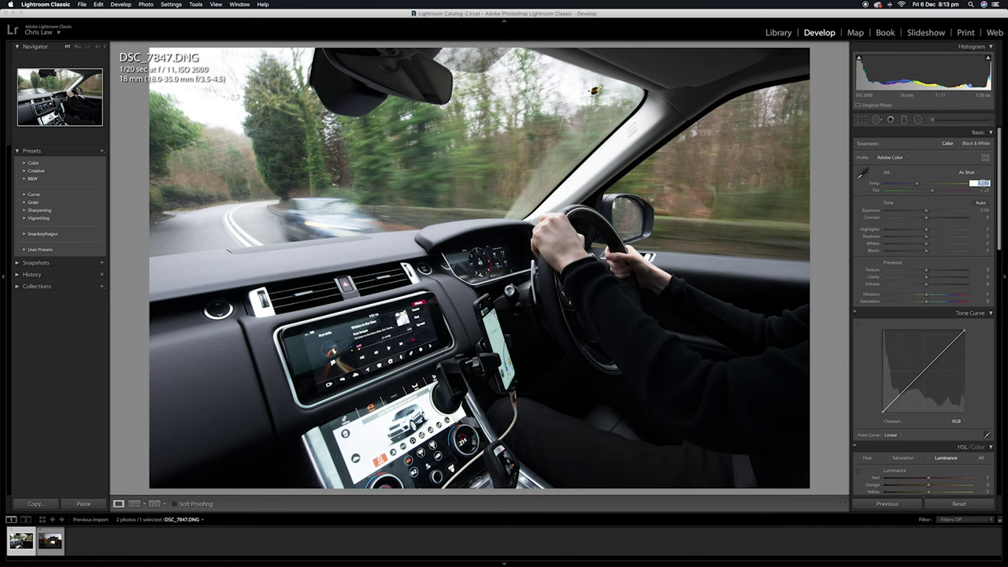
{"action": "type", "text": "2"}
{"action": "key", "text": "Return"}
{"action": "key", "text": "Tab"}
{"action": "key", "text": "BackSpace"}
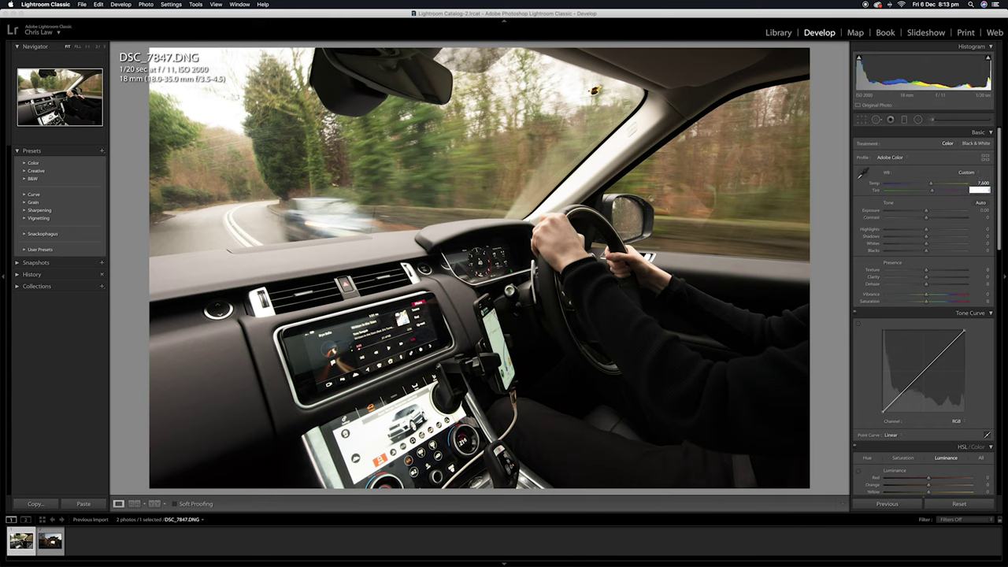
{"action": "type", "text": "-8"}
{"action": "key", "text": "Tab"}
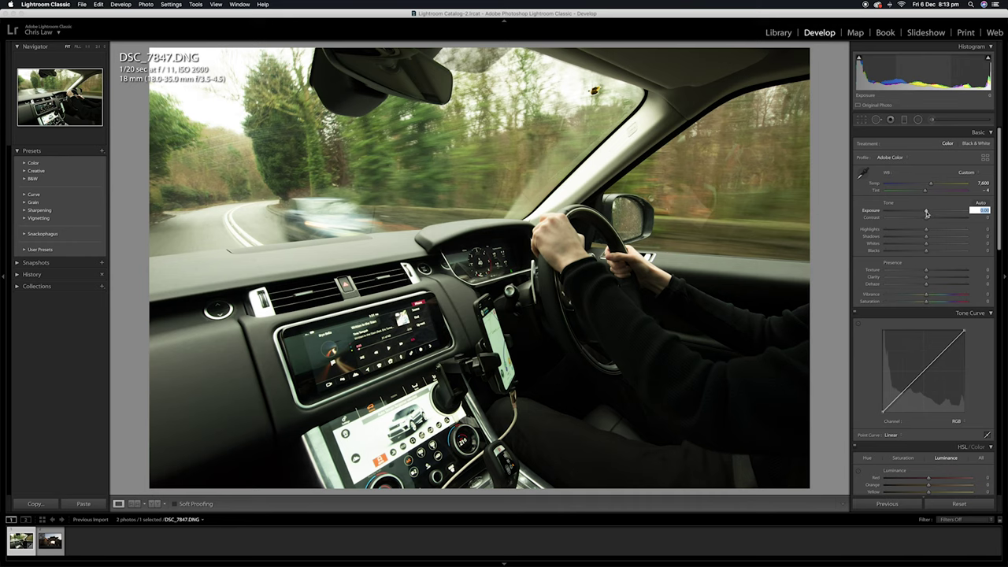
{"action": "left_click_drag", "start_coordinate": [926, 212], "coordinate": [927, 212]}
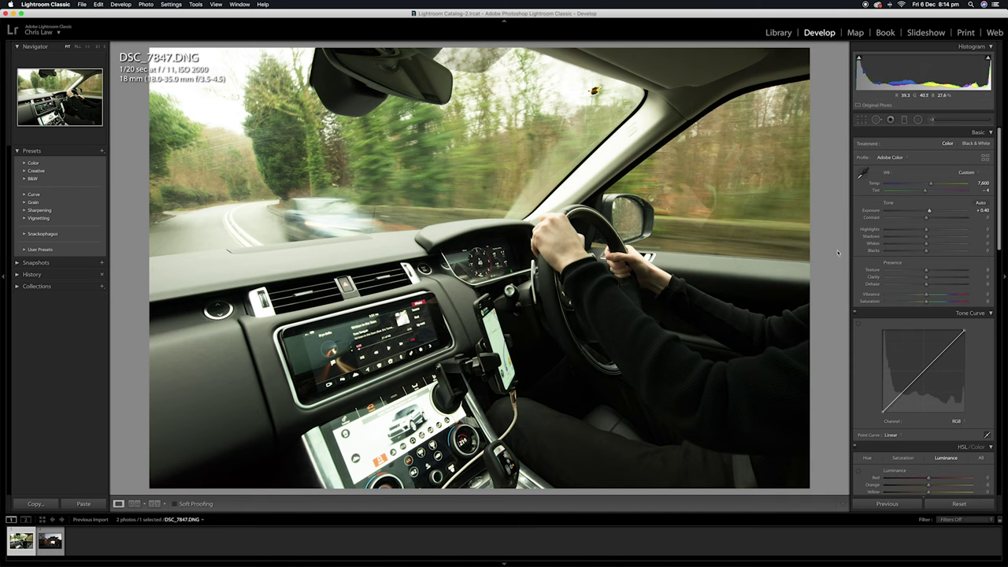
- Set Contrast to +58 and Highlights to -92
{"action": "left_click", "coordinate": [976, 218]}
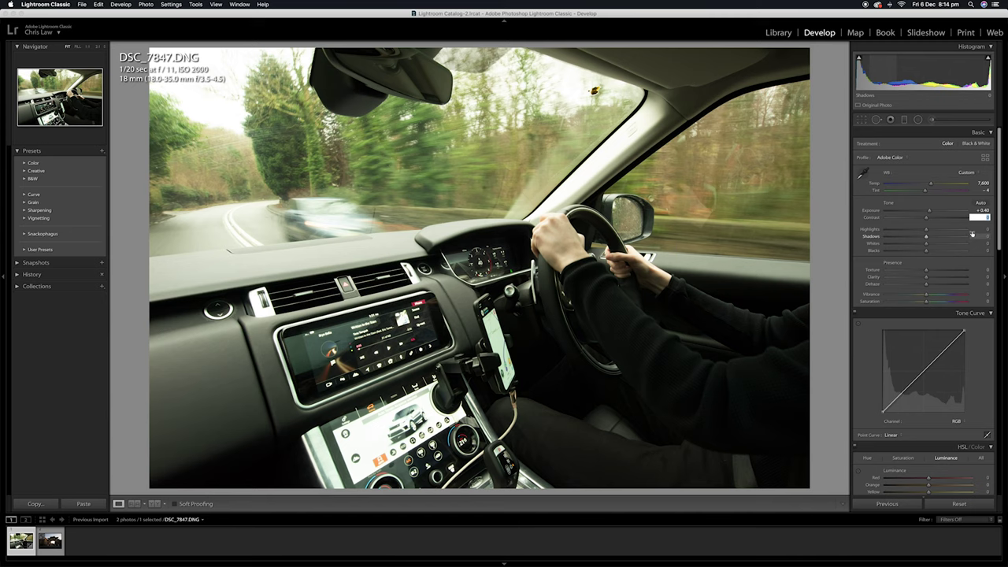
{"action": "type", "text": "58"}
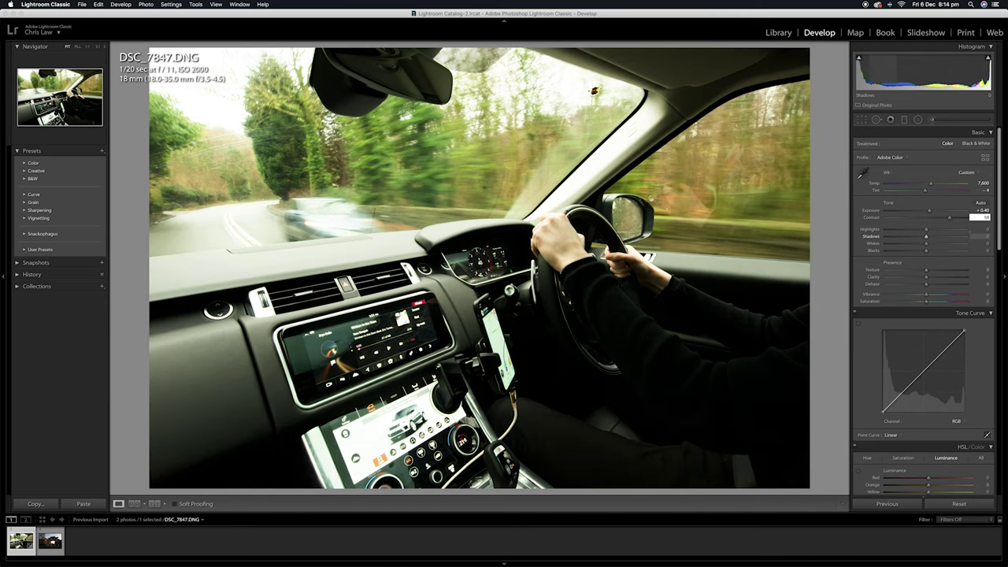
{"action": "key", "text": "Tab"}
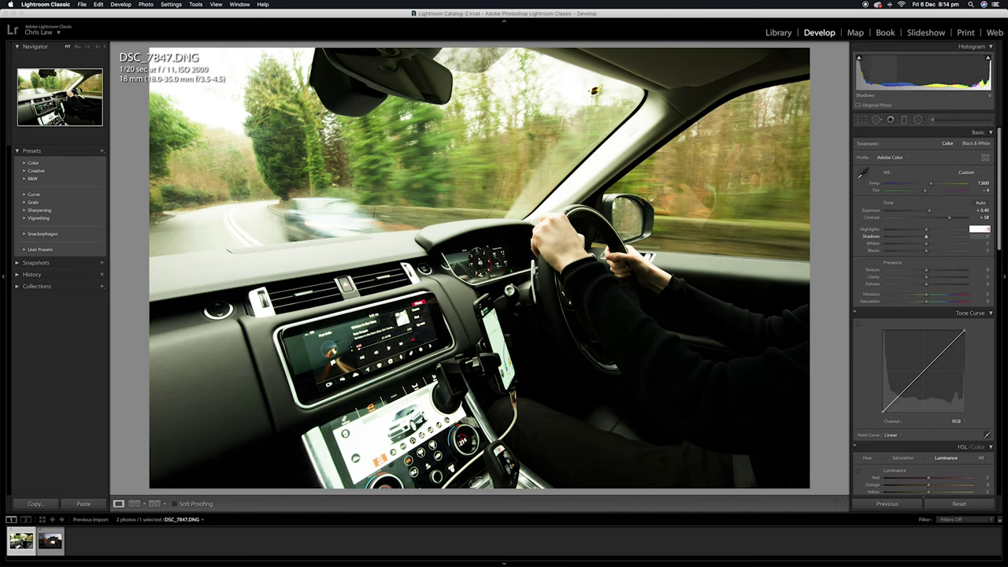
{"action": "type", "text": "-92"}
{"action": "key", "text": "Return"}
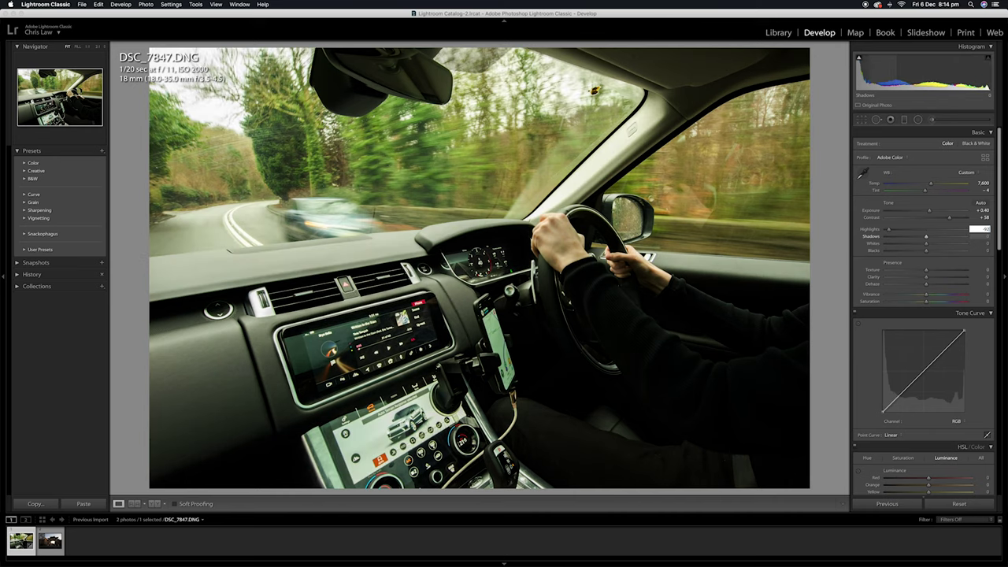
- Set Shadows to +62, Whites to +28 and Blacks to -50
{"action": "key", "text": "Tab"}
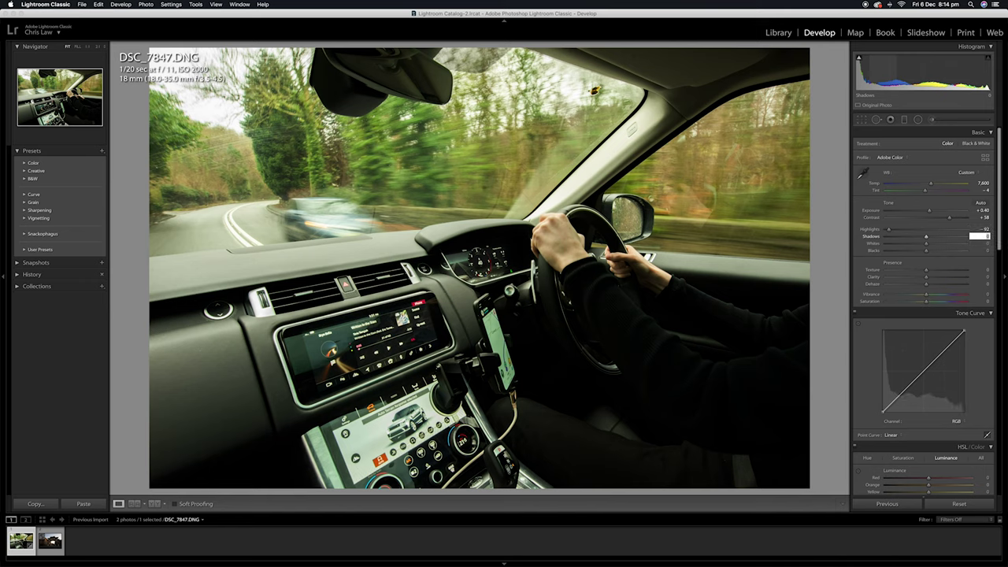
{"action": "type", "text": "62"}
{"action": "key", "text": "Return"}
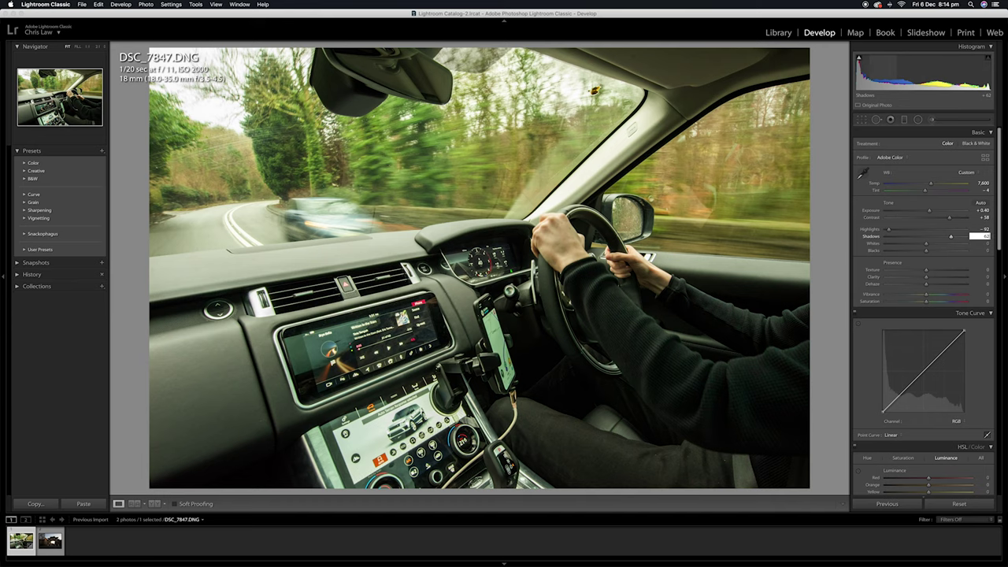
{"action": "key", "text": "Tab"}
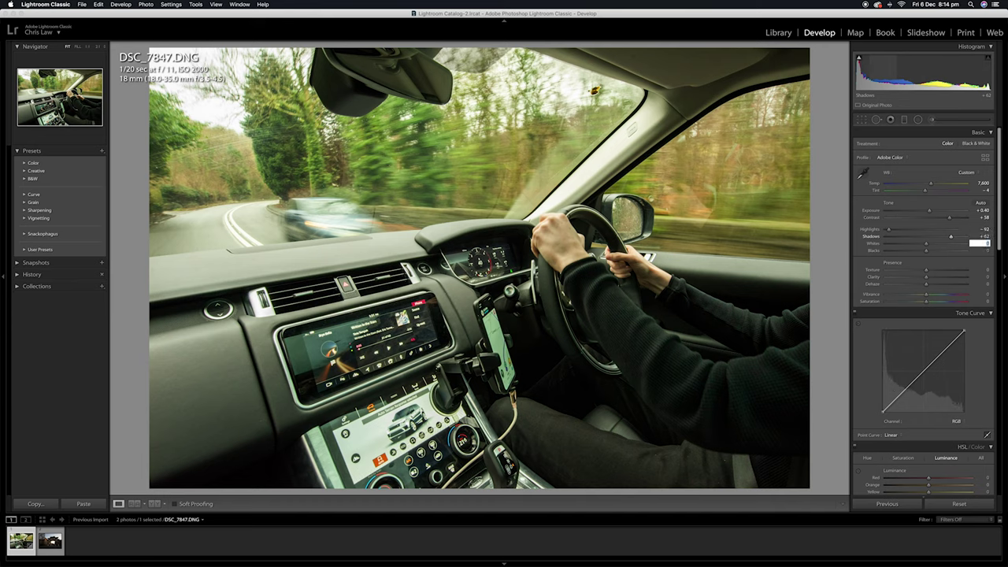
{"action": "type", "text": "28"}
{"action": "key", "text": "Return"}
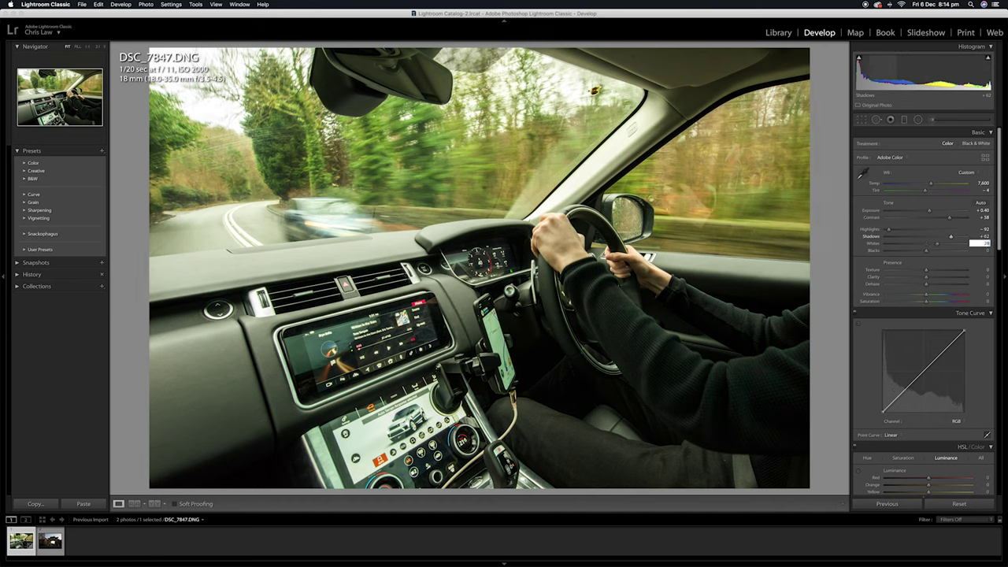
{"action": "key", "text": "Tab"}
{"action": "type", "text": "-50"}
{"action": "key", "text": "Return"}
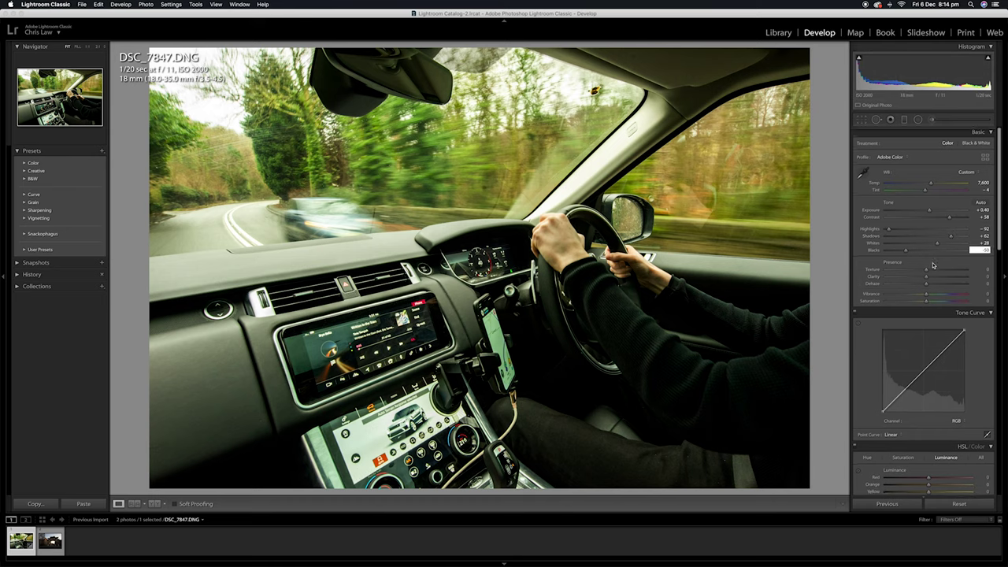
- Lower Clarity in the Presence section to -22
{"action": "scroll", "coordinate": [933, 266], "scroll_direction": "down", "scroll_amount": 1}
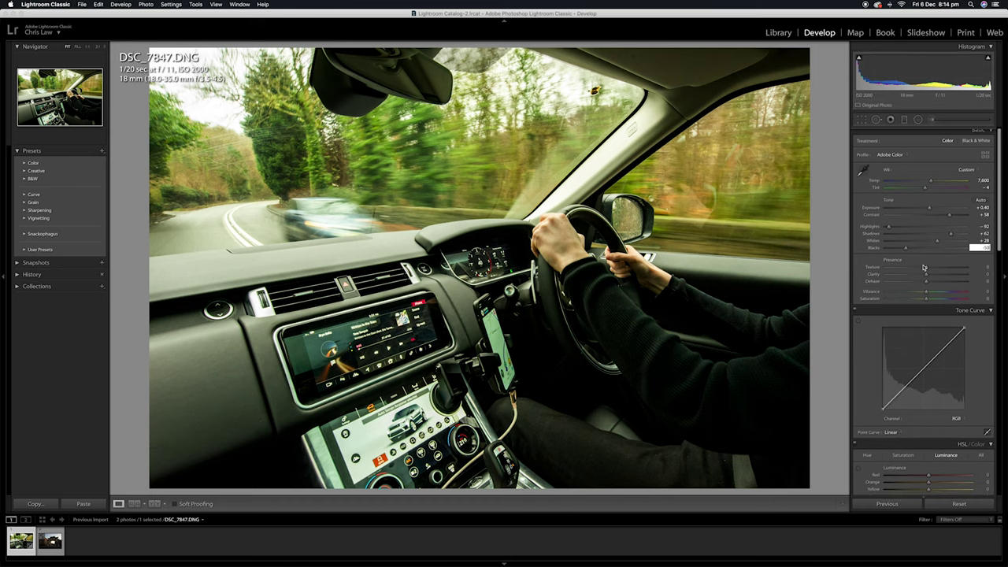
{"action": "left_click", "coordinate": [982, 275]}
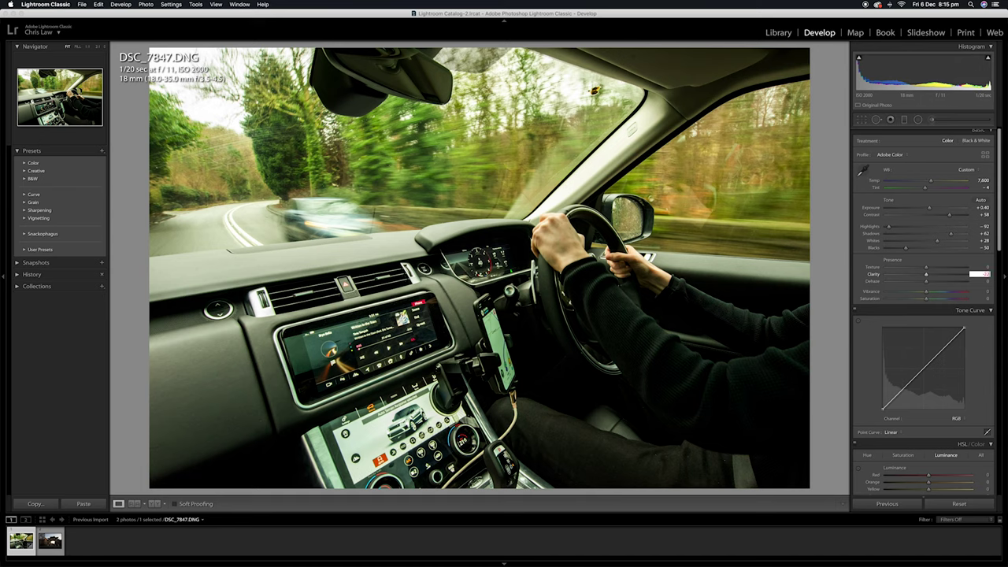
{"action": "key", "text": "Return"}
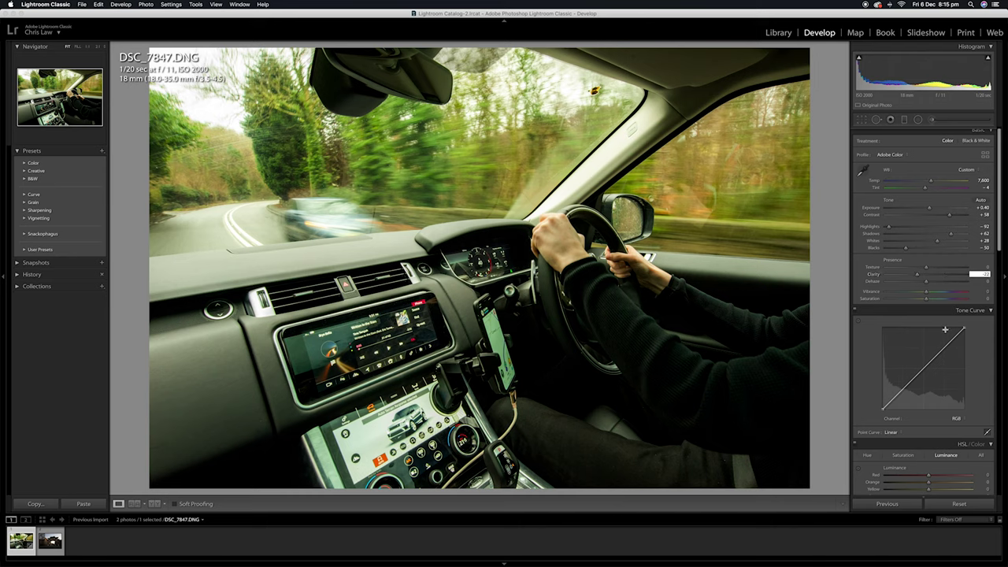
{"action": "scroll", "coordinate": [945, 288], "scroll_direction": "down", "scroll_amount": 2}
{"action": "scroll", "coordinate": [939, 287], "scroll_direction": "down", "scroll_amount": 2}
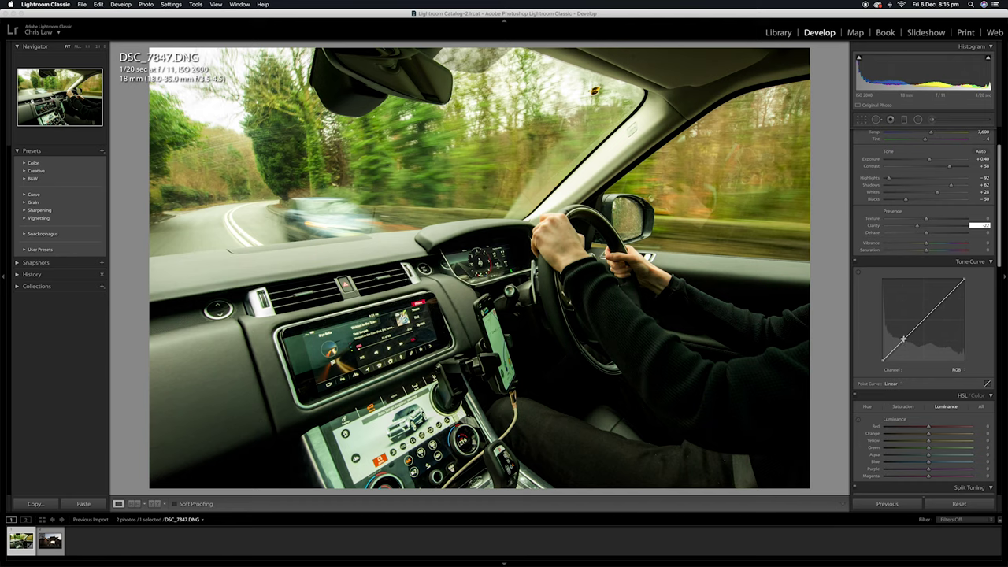
- Add upper and lower curve points, lift the black point and lower the white point
{"action": "left_click", "coordinate": [949, 294]}
{"action": "left_click", "coordinate": [900, 344]}
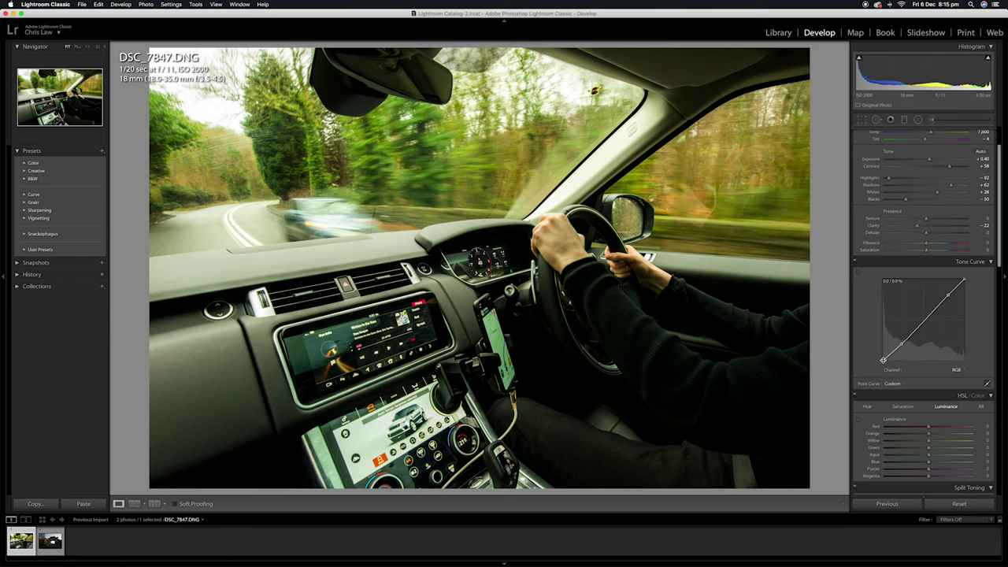
{"action": "left_click_drag", "start_coordinate": [883, 360], "coordinate": [881, 351]}
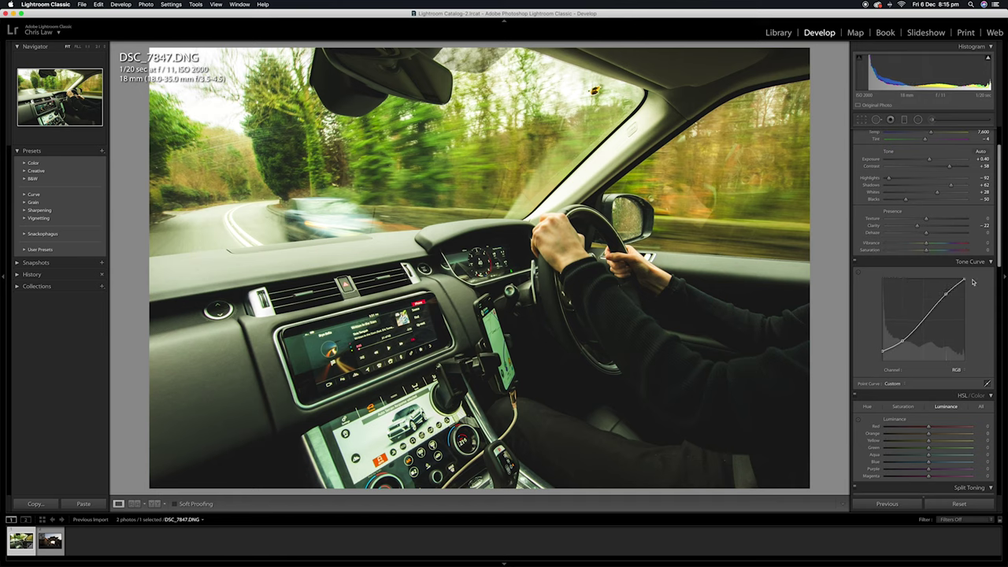
{"action": "left_click_drag", "start_coordinate": [967, 281], "coordinate": [966, 282]}
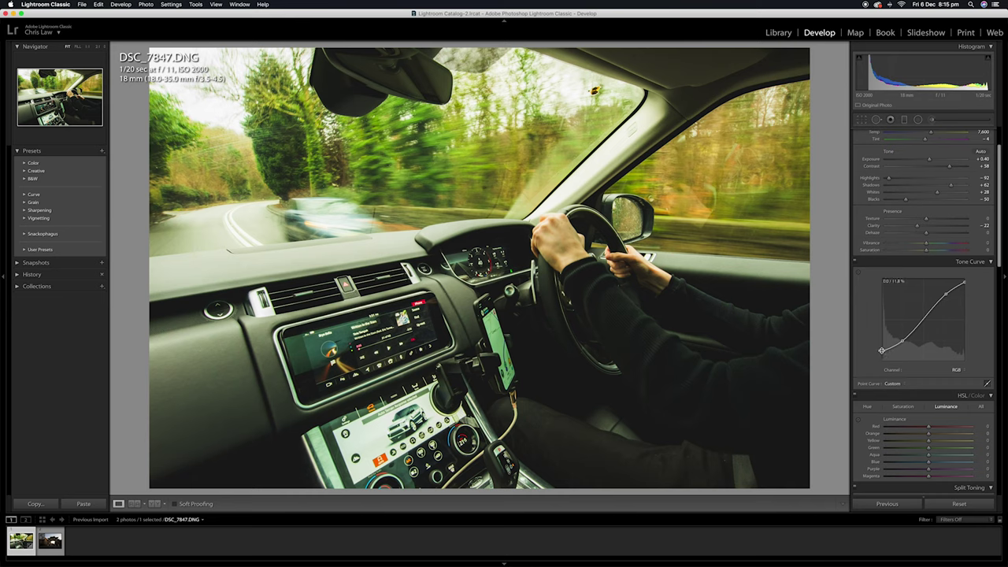
- Fine-tune the curve, raising blacks to about 11% and setting white to about 94.5%
{"action": "left_click_drag", "start_coordinate": [882, 351], "coordinate": [880, 353]}
{"action": "left_click_drag", "start_coordinate": [946, 294], "coordinate": [948, 293]}
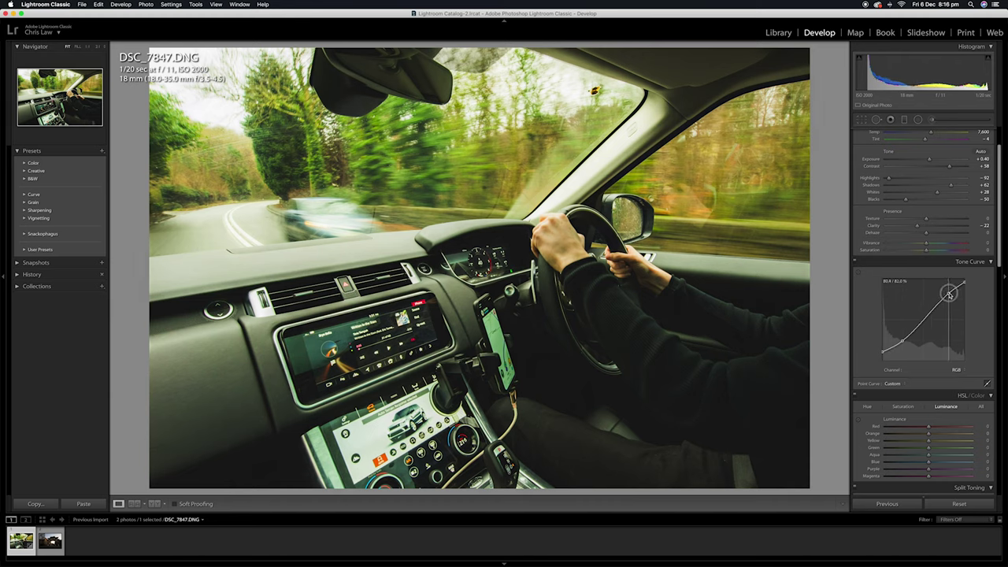
{"action": "left_click_drag", "start_coordinate": [903, 341], "coordinate": [904, 341]}
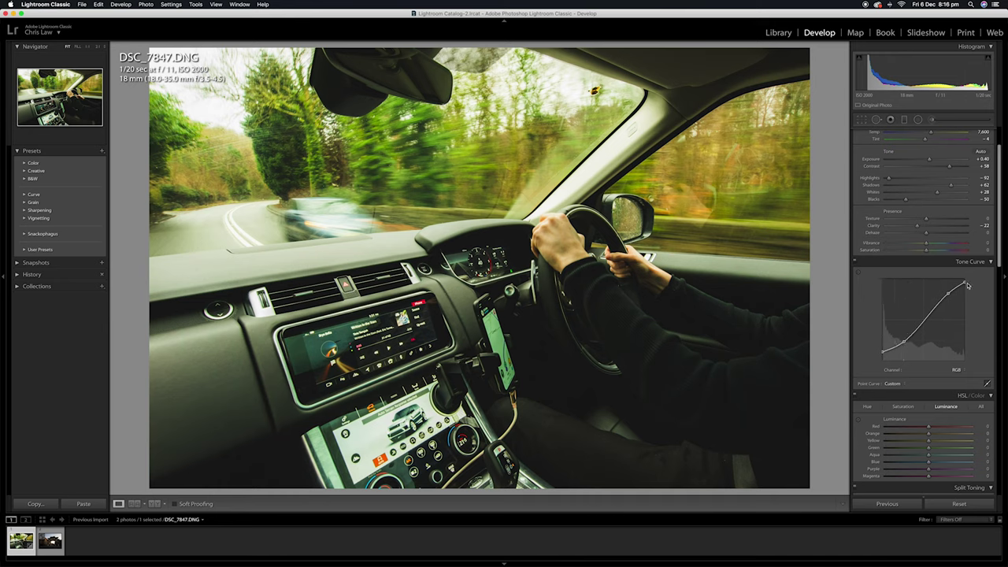
{"action": "left_click_drag", "start_coordinate": [966, 283], "coordinate": [966, 284]}
{"action": "scroll", "coordinate": [945, 260], "scroll_direction": "down", "scroll_amount": 5}
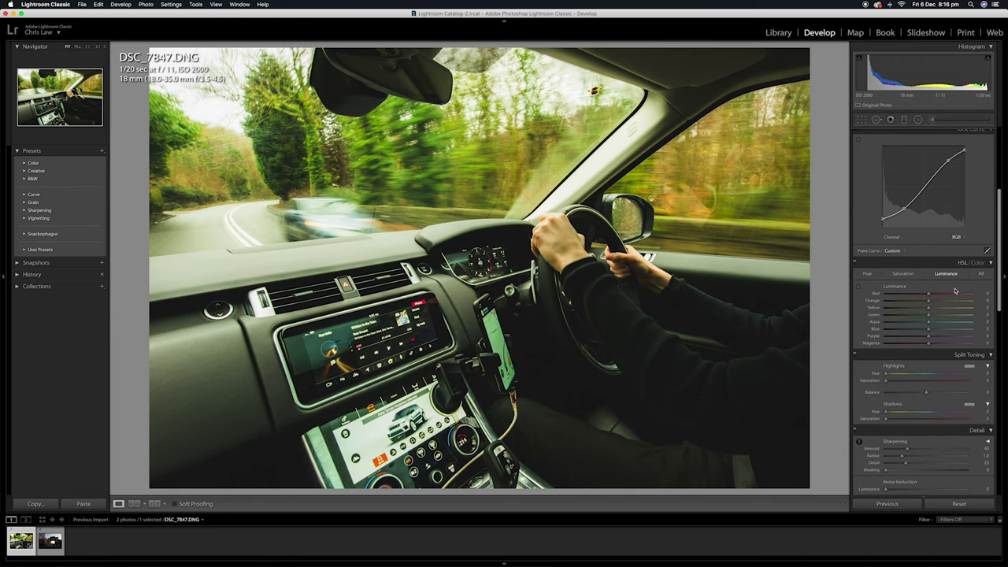
- In the Hue tab, set Red to -41 and Orange to -5, and shift Yellow toward orange-red
{"action": "left_click", "coordinate": [867, 274]}
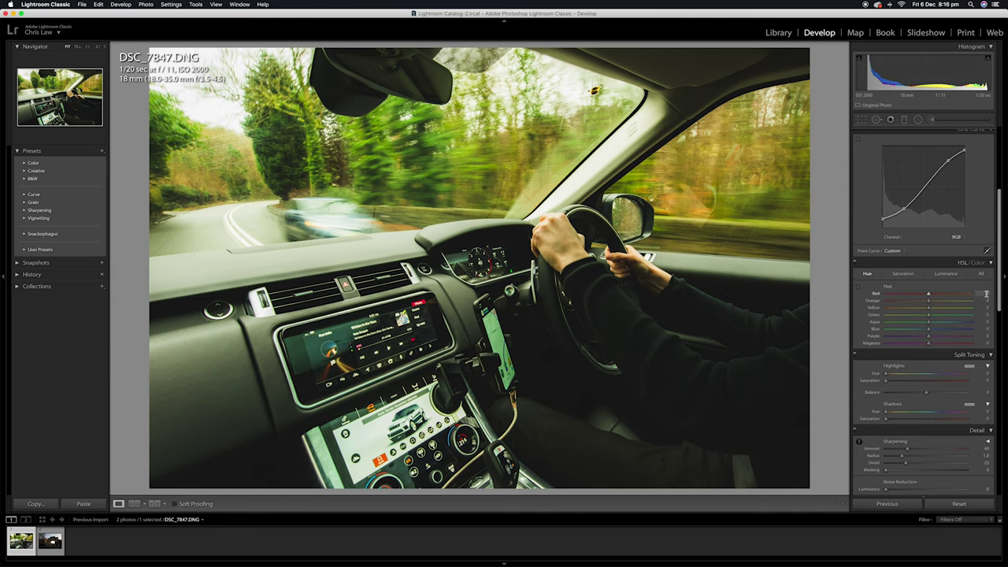
{"action": "left_click", "coordinate": [981, 294]}
{"action": "key", "text": "Tab"}
{"action": "type", "text": "-5"}
{"action": "key", "text": "Tab"}
{"action": "type", "text": "-"}
{"action": "type", "text": "1"}
{"action": "key", "text": "Return"}
- Shift the Green hue to about -60 and set Aqua to +10
{"action": "key", "text": "Tab"}
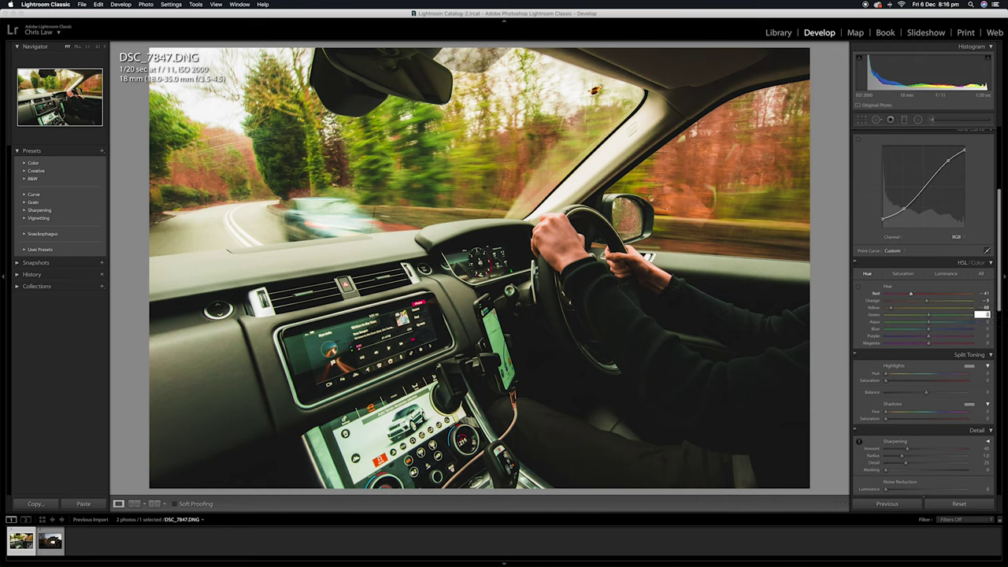
{"action": "type", "text": "-60"}
{"action": "key", "text": "Return"}
{"action": "key", "text": "Tab"}
{"action": "type", "text": "10"}
{"action": "key", "text": "Tab"}
{"action": "key", "text": "Tab"}
{"action": "key", "text": "Tab"}
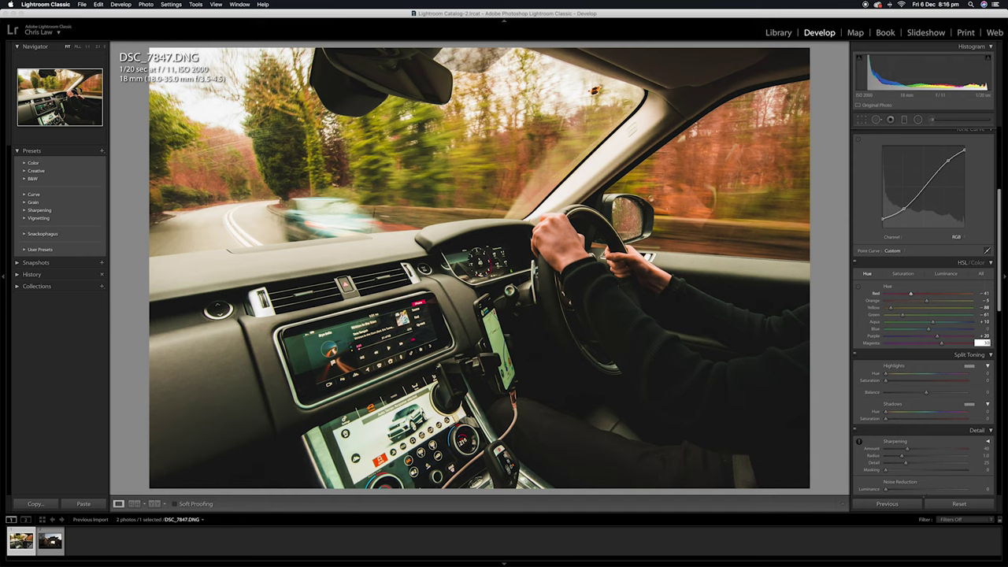
- In the Saturation tab, set Red to -7, Orange to +31 and Yellow to -18
{"action": "left_click", "coordinate": [903, 273]}
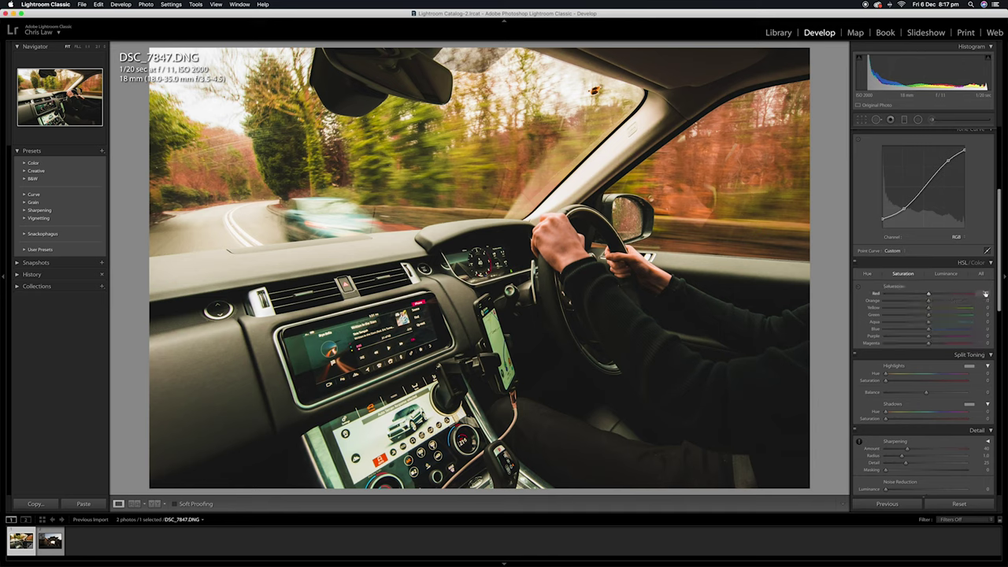
{"action": "left_click", "coordinate": [980, 293]}
{"action": "key", "text": "BackSpace"}
{"action": "type", "text": "-7"}
{"action": "key", "text": "Tab"}
{"action": "type", "text": "11"}
{"action": "key", "text": "Tab"}
{"action": "key", "text": "BackSpace"}
{"action": "type", "text": "-18"}
{"action": "key", "text": "Return"}
- Desaturate Green to about -98, Aqua to -74, and Blue and Purple to -100
{"action": "key", "text": "Tab"}
{"action": "type", "text": "-100"}
{"action": "key", "text": "Return"}
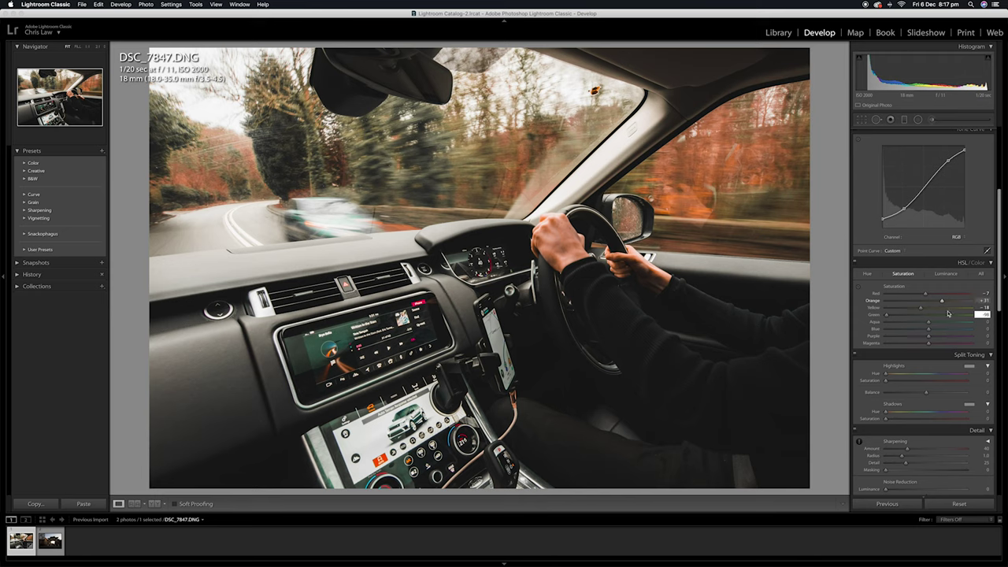
{"action": "key", "text": "Tab"}
{"action": "key", "text": "Tab"}
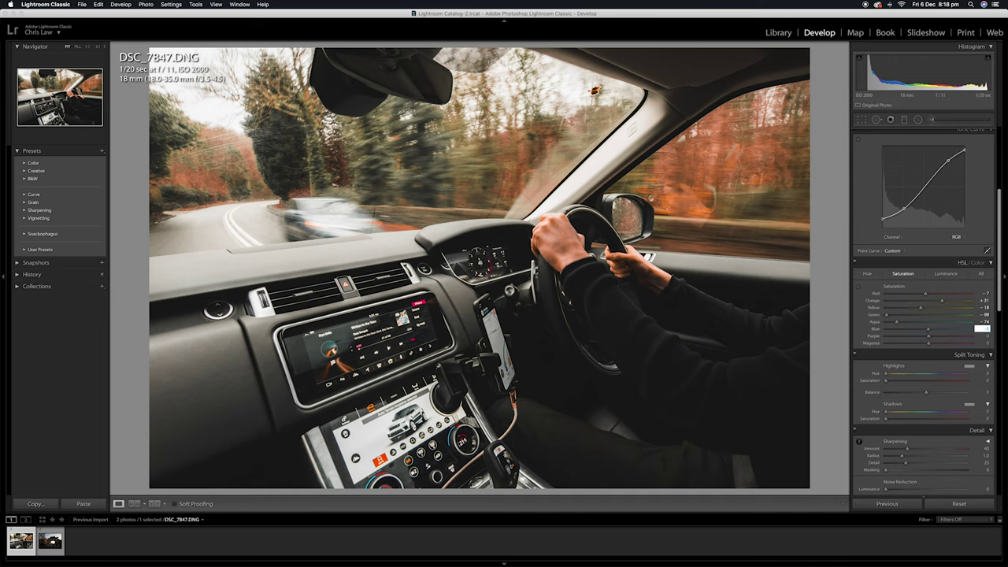
{"action": "type", "text": "-100"}
{"action": "key", "text": "Tab"}
{"action": "key", "text": "Tab"}
{"action": "type", "text": "-100"}
- In the Luminance tab, darken Red to -15
{"action": "left_click", "coordinate": [938, 274]}
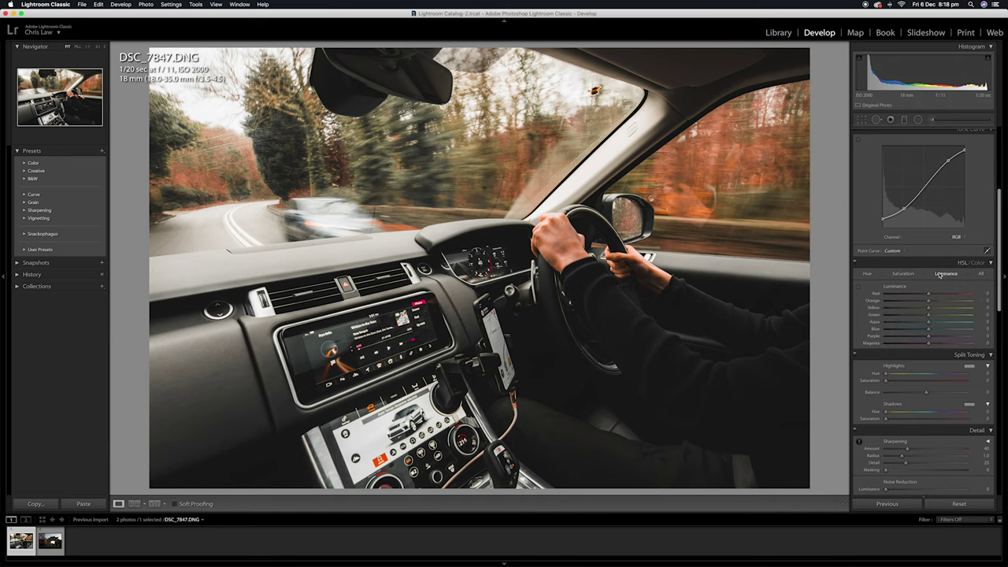
{"action": "left_click", "coordinate": [984, 293]}
{"action": "key", "text": "BackSpace"}
{"action": "type", "text": "-15"}
{"action": "key", "text": "Return"}
{"action": "key", "text": "Tab"}
- Darken Green to about -78, lift Aqua to about +13, and set Yellow -2, Blue -16
{"action": "key", "text": "Tab"}
{"action": "key", "text": "Tab"}
{"action": "type", "text": "-80"}
{"action": "key", "text": "Return"}
{"action": "key", "text": "Tab"}
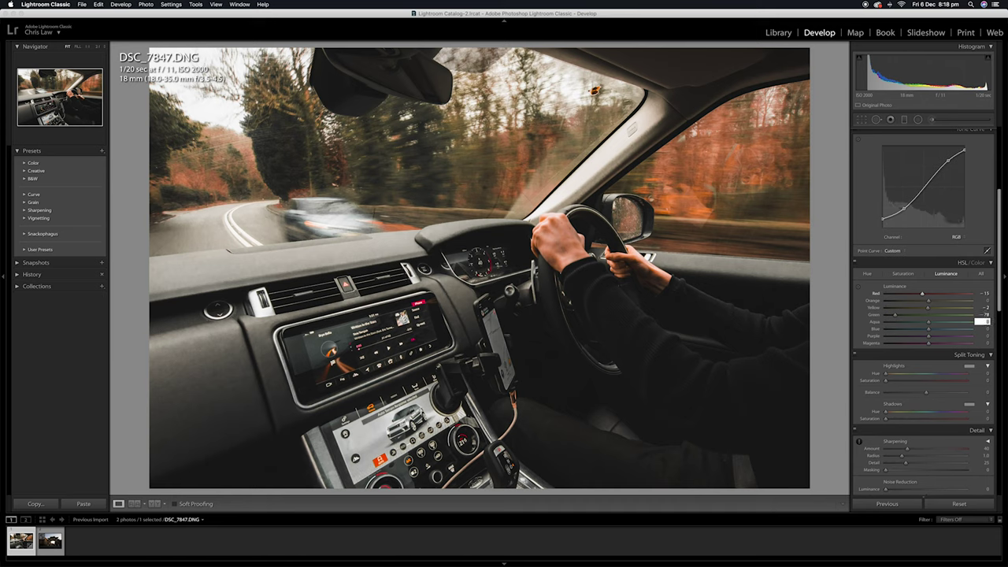
{"action": "type", "text": "15"}
{"action": "key", "text": "Tab"}
{"action": "key", "text": "Tab"}
{"action": "type", "text": "-15"}
{"action": "key", "text": "Tab"}
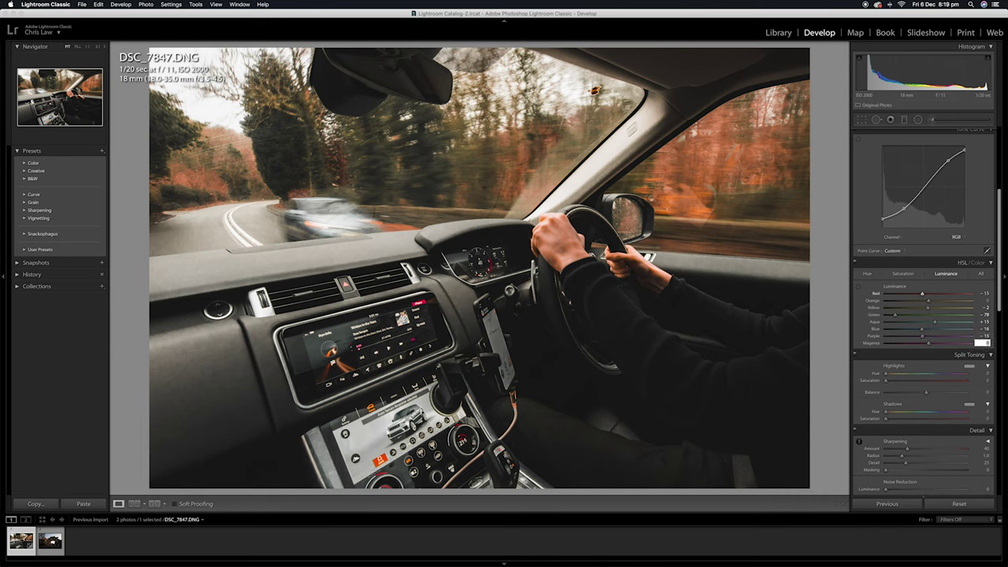
{"action": "left_click", "coordinate": [855, 263]}
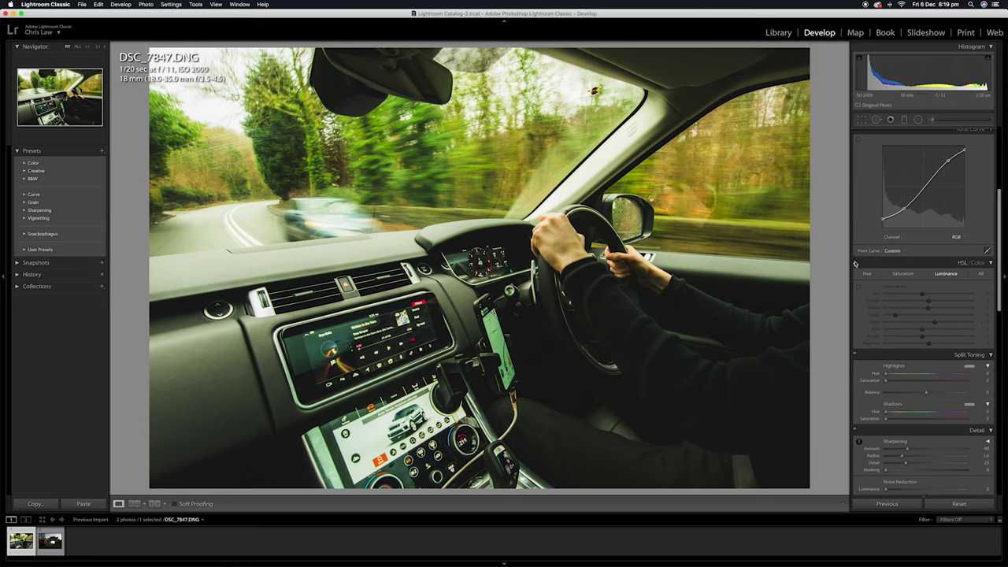
{"action": "left_click", "coordinate": [855, 263]}
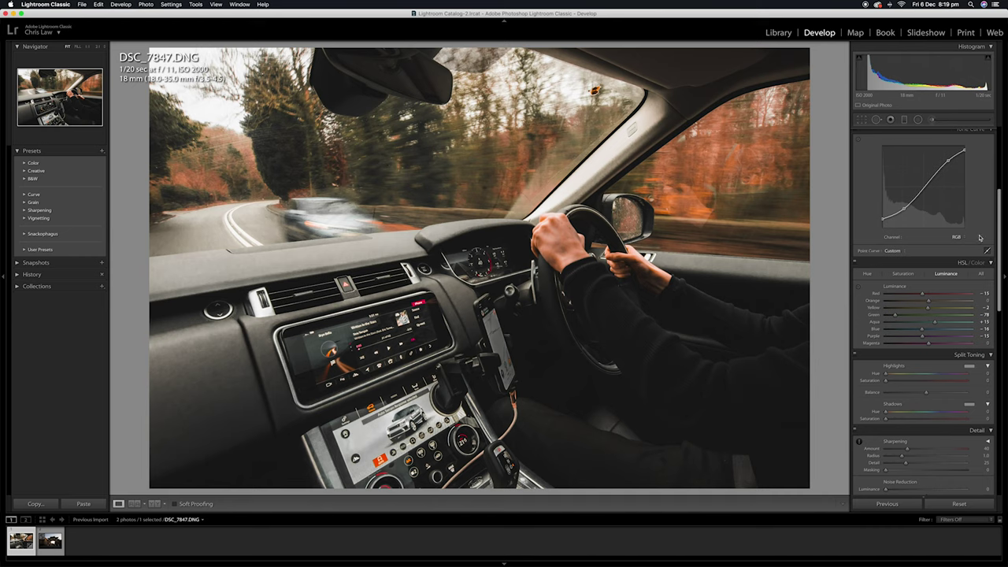
- Split-tone with highlights at hue 25, saturation 10, and shadows at hue 197
{"action": "scroll", "coordinate": [961, 301], "scroll_direction": "down", "scroll_amount": 1}
{"action": "scroll", "coordinate": [961, 301], "scroll_direction": "down", "scroll_amount": 3}
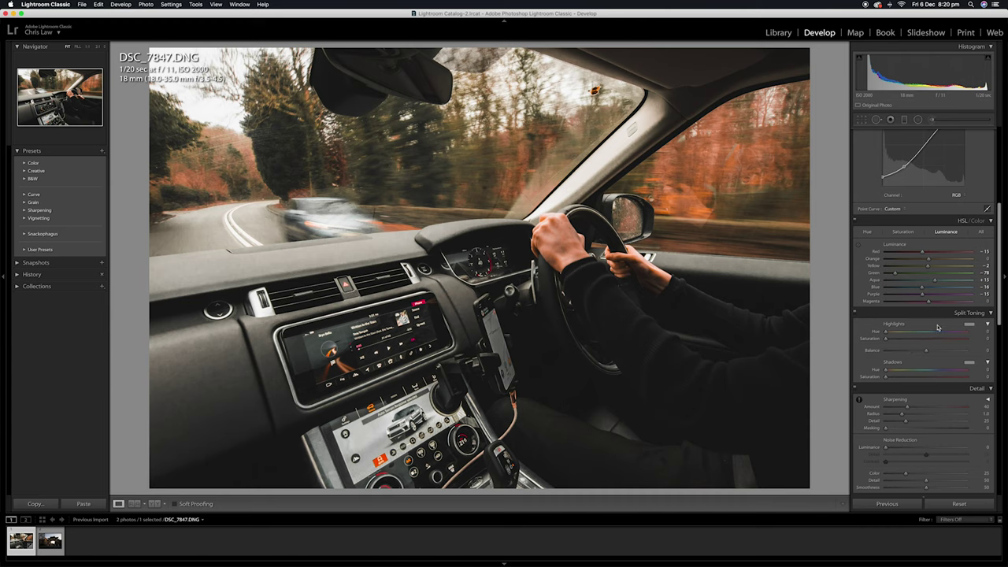
{"action": "left_click", "coordinate": [987, 334]}
{"action": "type", "text": "25"}
{"action": "key", "text": "Tab"}
{"action": "type", "text": "10"}
{"action": "left_click", "coordinate": [987, 369]}
{"action": "type", "text": "197"}
{"action": "left_click", "coordinate": [984, 376]}
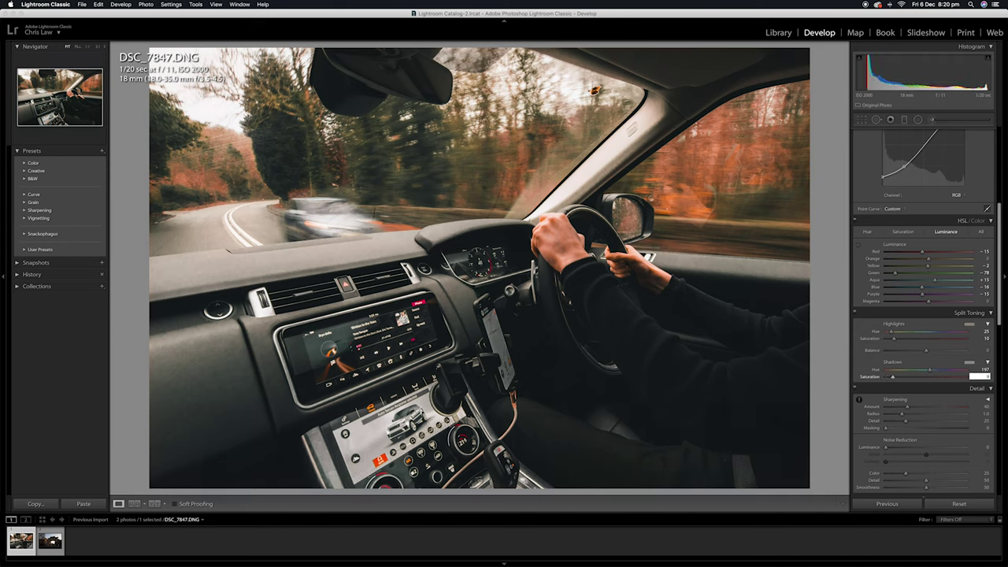
- Scroll the right Develop panel past Detail and Lens Corrections down to Effects
{"action": "scroll", "coordinate": [937, 391], "scroll_direction": "down", "scroll_amount": 1}
{"action": "scroll", "coordinate": [937, 392], "scroll_direction": "down", "scroll_amount": 1}
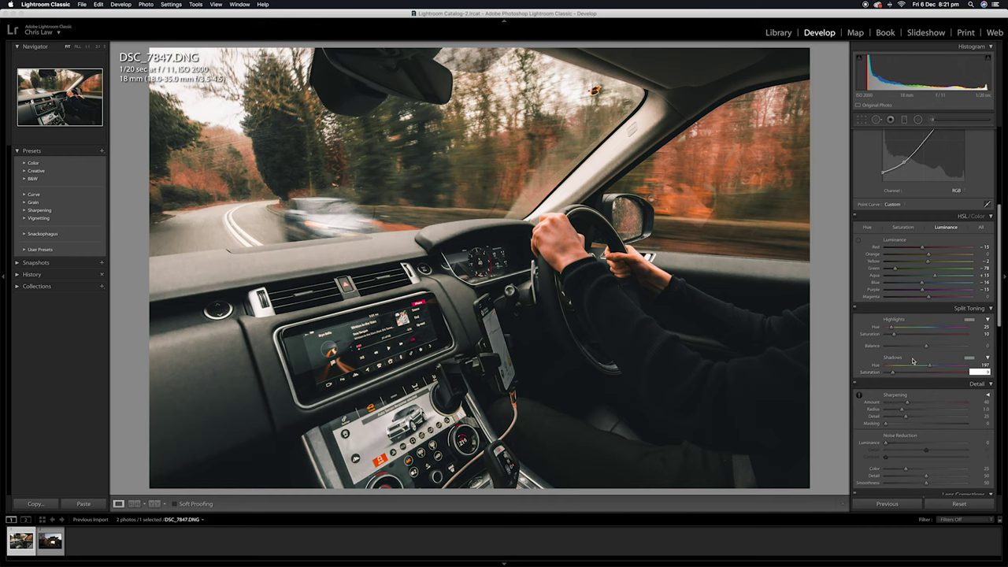
{"action": "scroll", "coordinate": [933, 362], "scroll_direction": "down", "scroll_amount": 3}
{"action": "scroll", "coordinate": [933, 350], "scroll_direction": "down", "scroll_amount": 3}
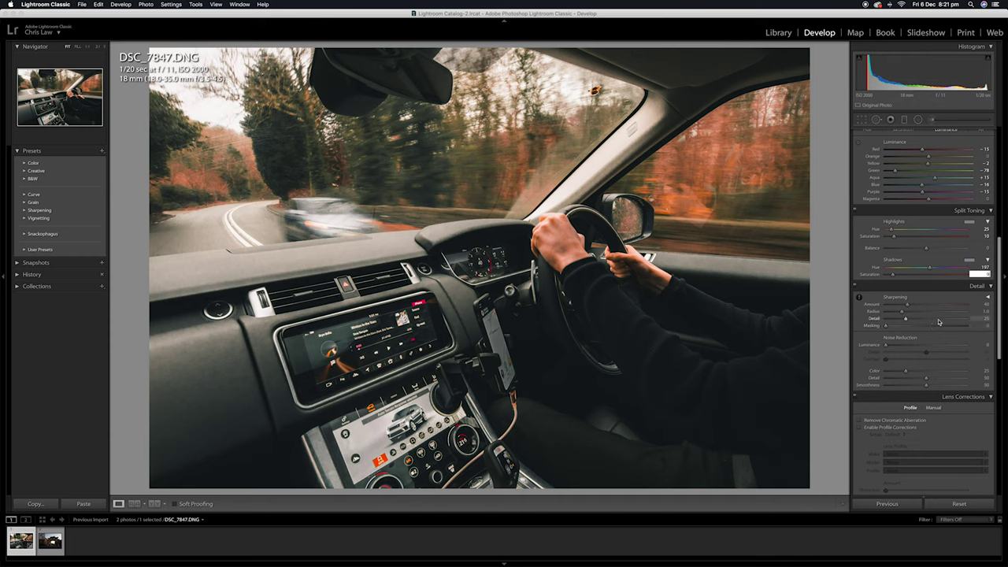
{"action": "scroll", "coordinate": [938, 322], "scroll_direction": "down", "scroll_amount": 2}
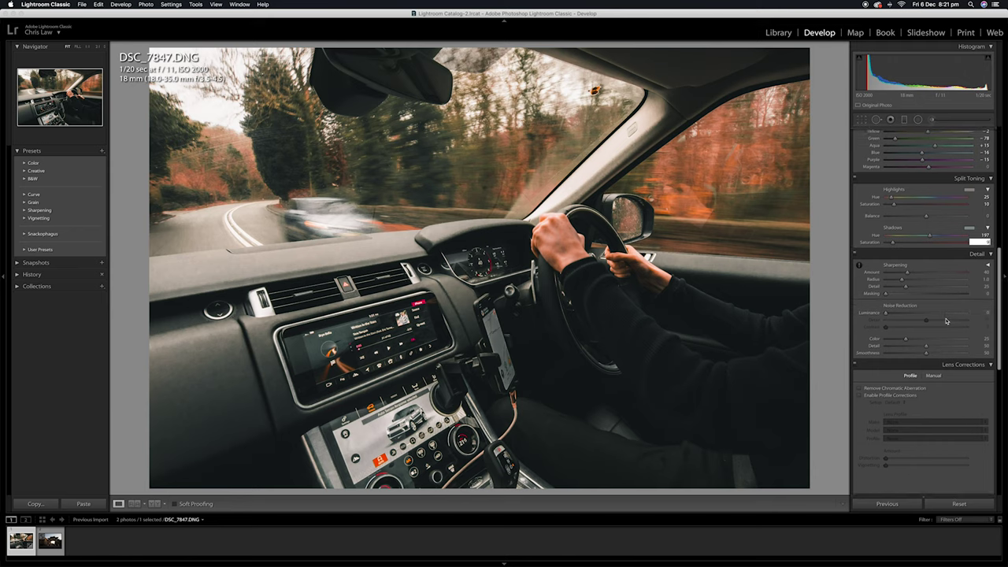
{"action": "scroll", "coordinate": [947, 321], "scroll_direction": "down", "scroll_amount": 10}
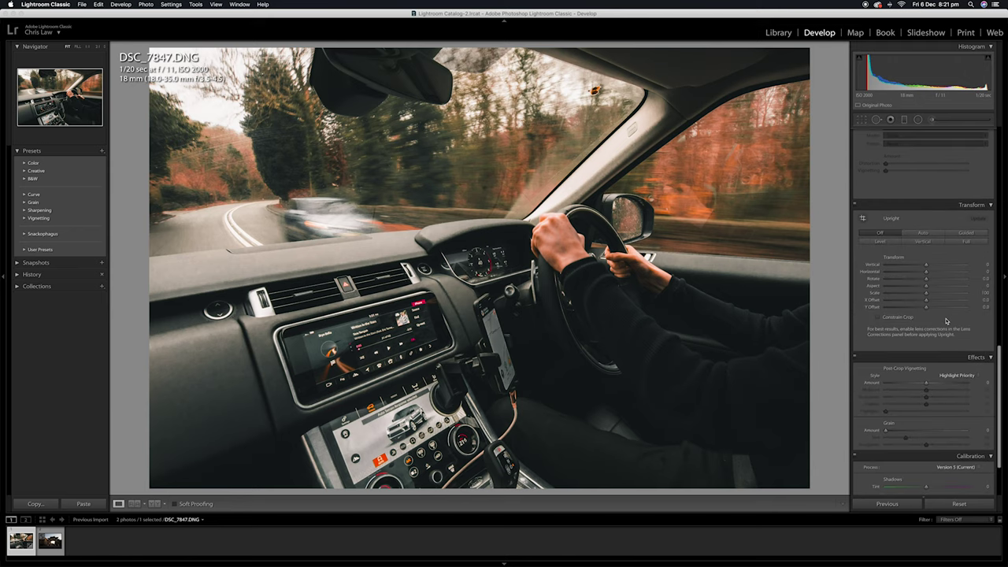
{"action": "scroll", "coordinate": [946, 321], "scroll_direction": "down", "scroll_amount": 4}
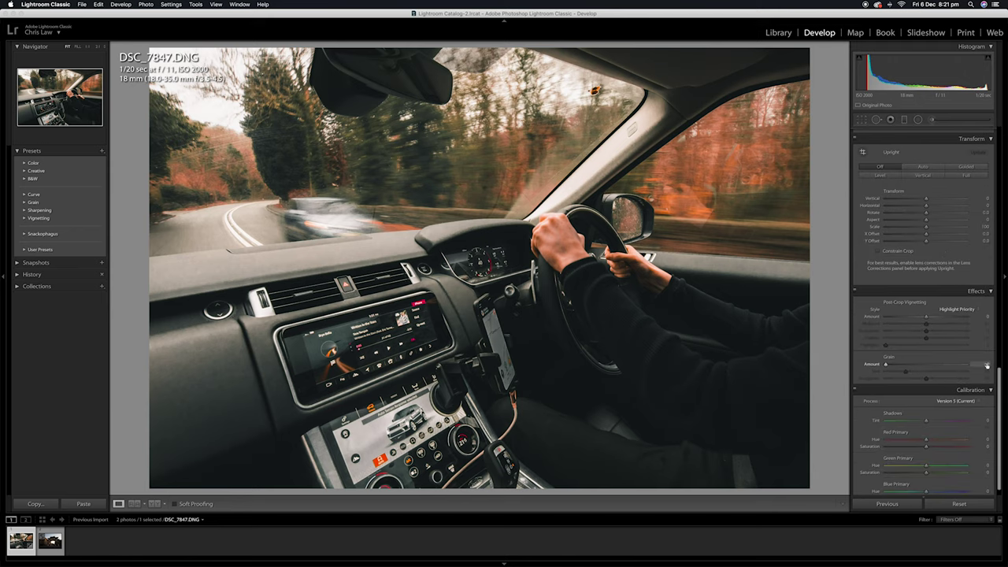
- Set Effects Grain Amount to 20 and Size to 38
{"action": "left_click", "coordinate": [987, 365]}
{"action": "type", "text": "20"}
{"action": "key", "text": "Tab"}
{"action": "type", "text": "8"}
{"action": "key", "text": "Tab"}
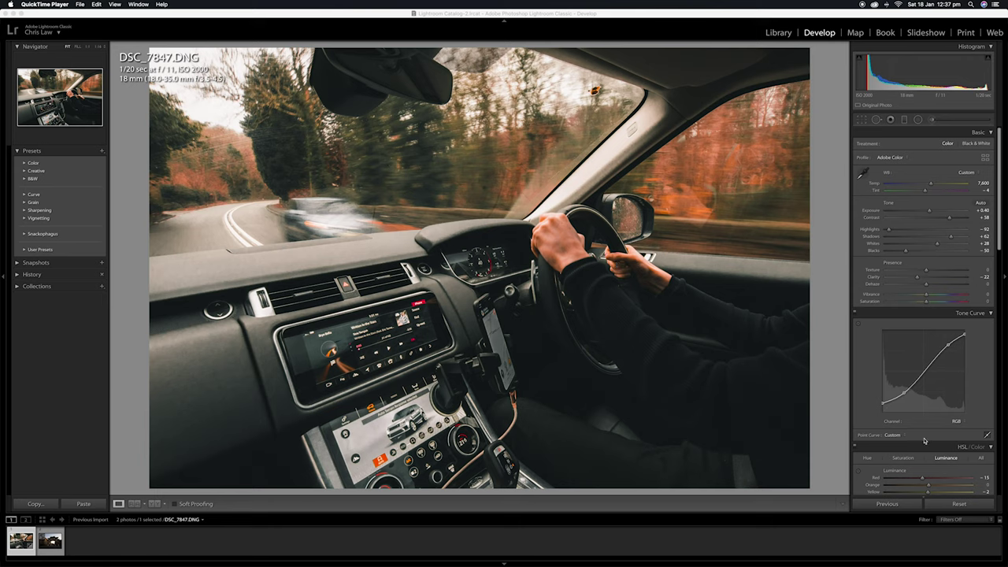
- Lower global Saturation to −21 and cool white balance Temp to about 7,142
{"action": "left_click", "coordinate": [925, 302]}
{"action": "left_click_drag", "start_coordinate": [925, 301], "coordinate": [916, 303]}
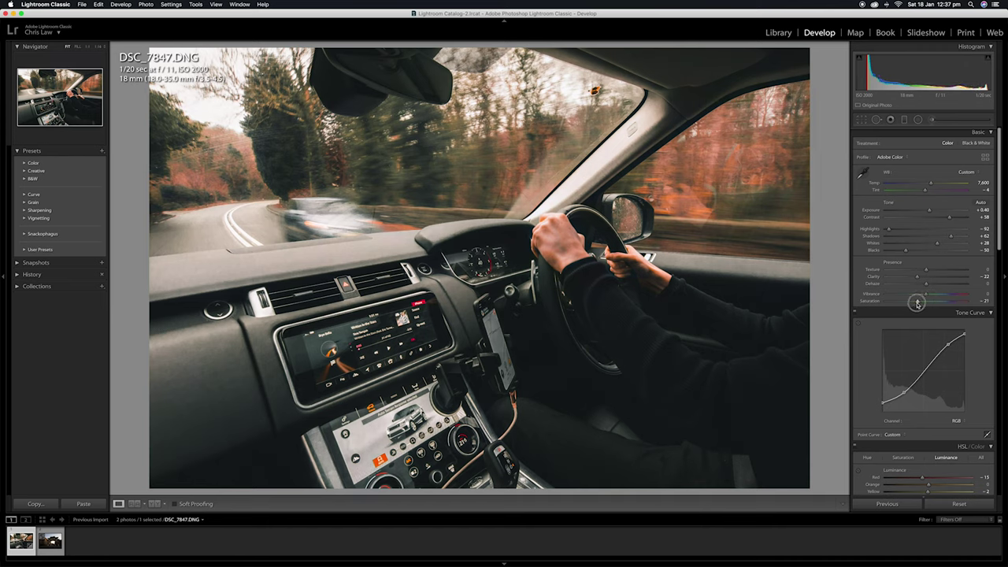
{"action": "left_click_drag", "start_coordinate": [932, 183], "coordinate": [928, 183]}
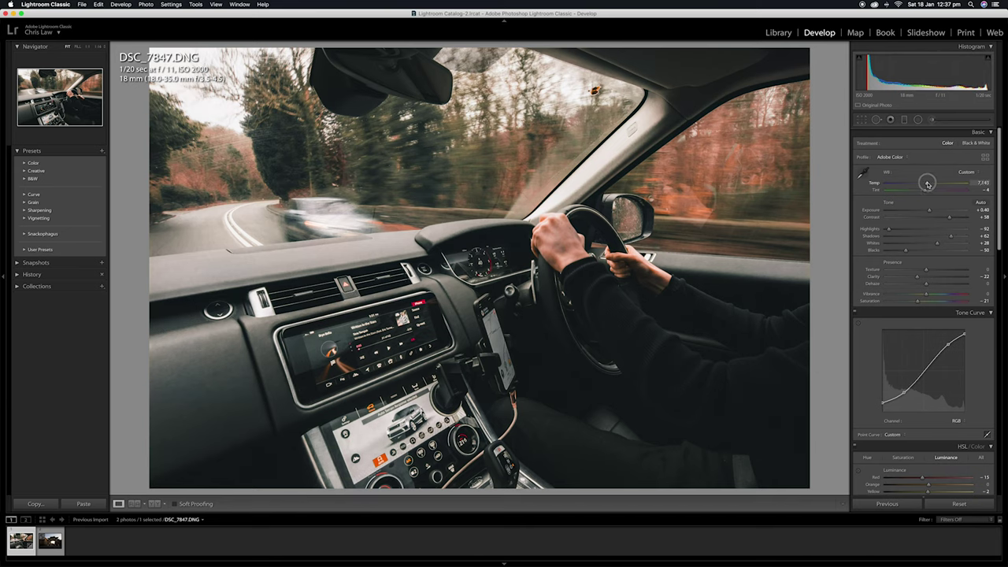